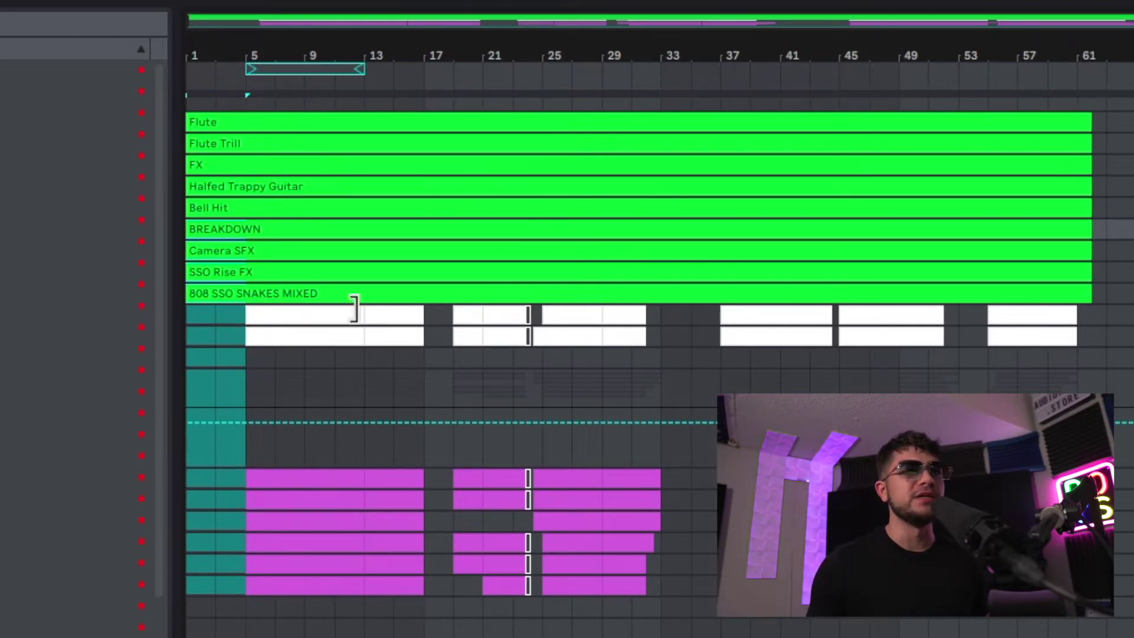
- Highlight the gap at bars 33–37 and the following bars 37–65 across the kick, 808 and drum tracks
{"action": "left_click_drag", "start_coordinate": [718, 584], "coordinate": [681, 376]}
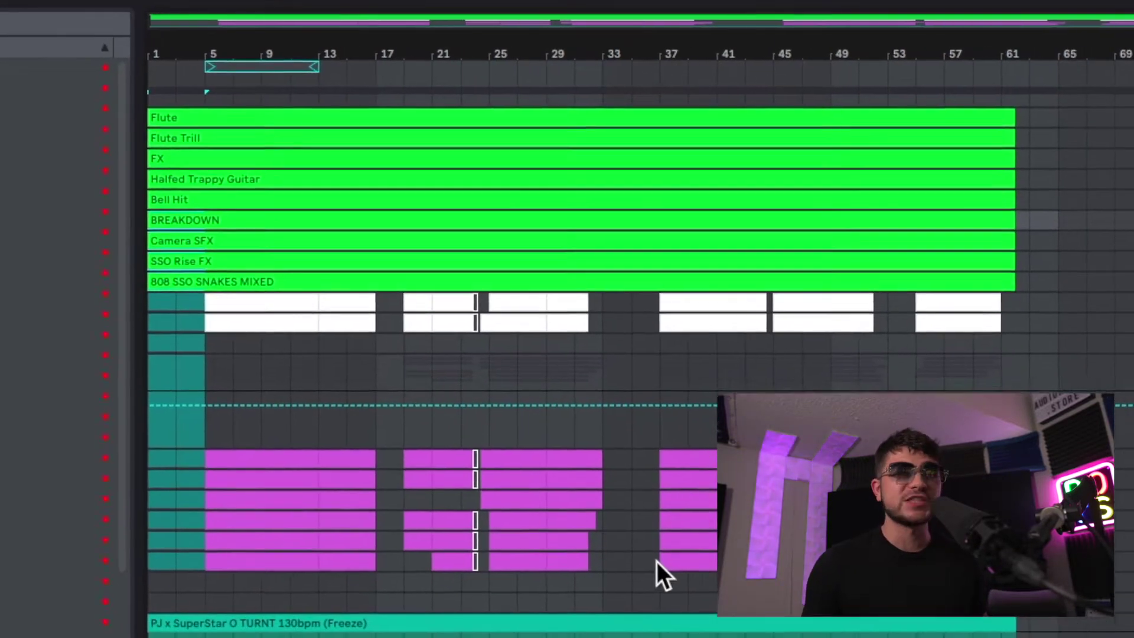
{"action": "left_click_drag", "start_coordinate": [550, 343], "coordinate": [534, 282]}
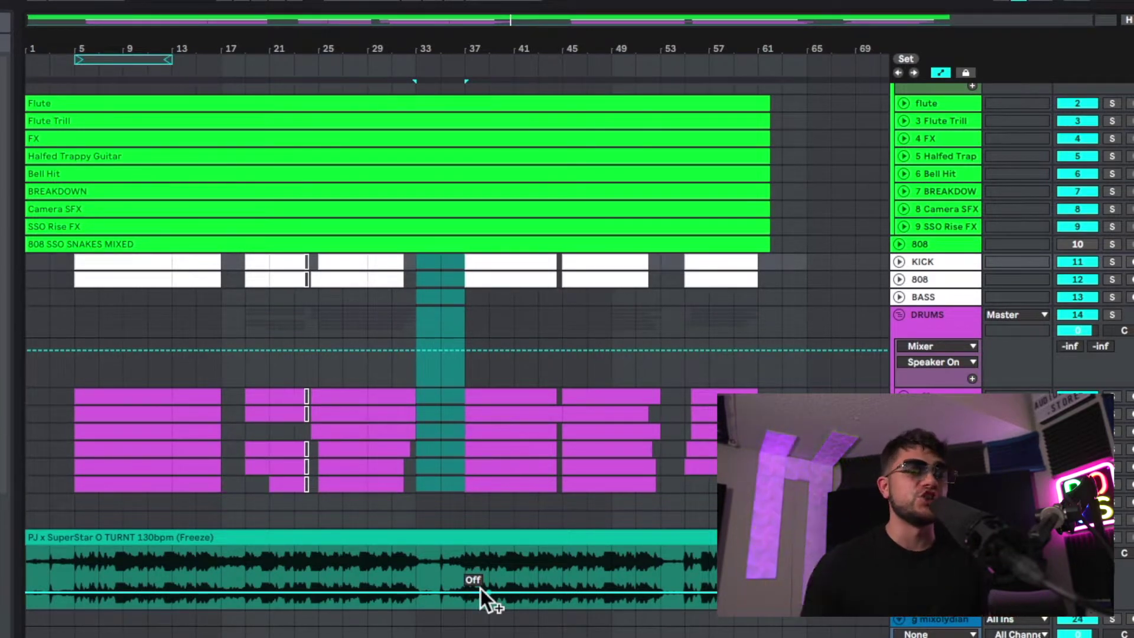
{"action": "left_click", "coordinate": [481, 589]}
{"action": "left_click", "coordinate": [455, 269]}
{"action": "left_click_drag", "start_coordinate": [460, 253], "coordinate": [758, 490]}
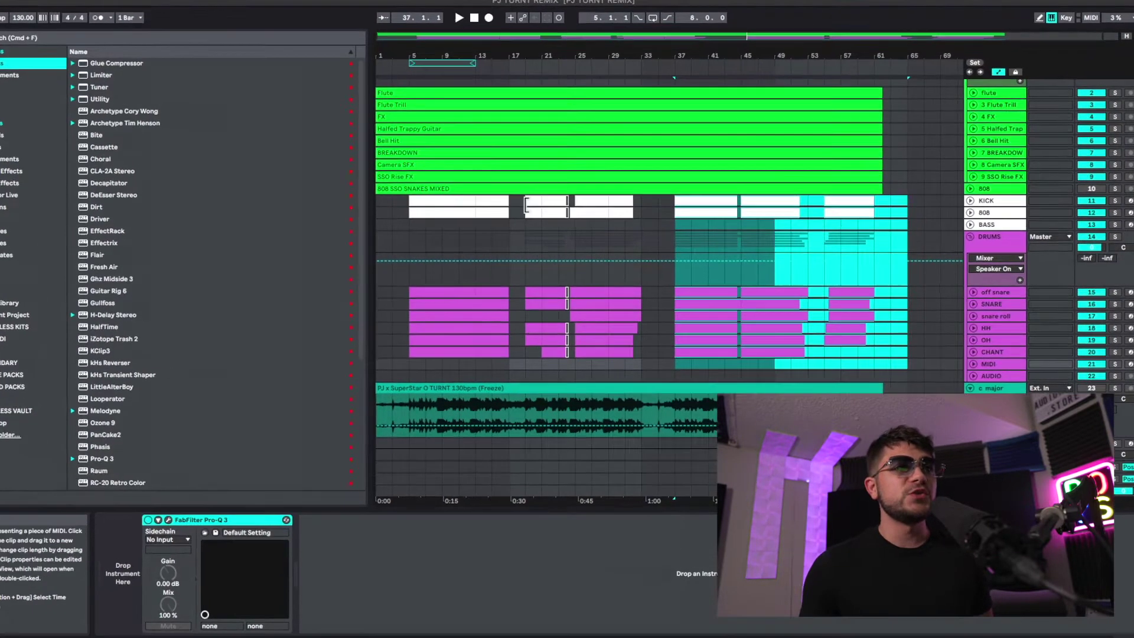
- Highlight the breaks between the drum sections at bars 17–19, 33–37 and 53–55 one by one
{"action": "left_click_drag", "start_coordinate": [522, 209], "coordinate": [499, 395]}
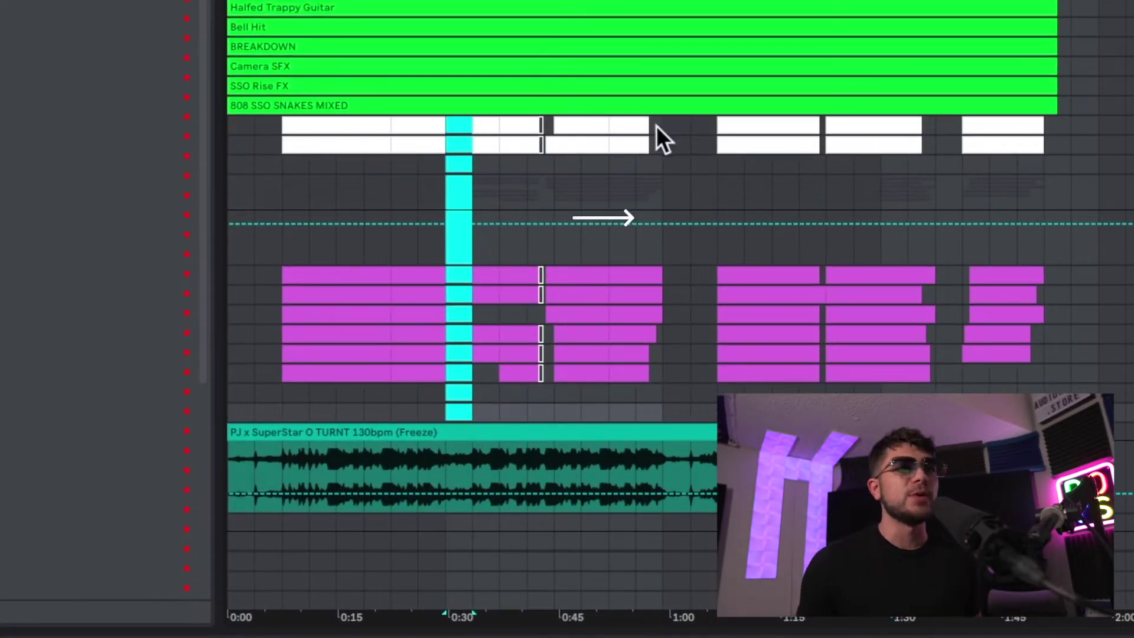
{"action": "left_click_drag", "start_coordinate": [659, 123], "coordinate": [716, 266]}
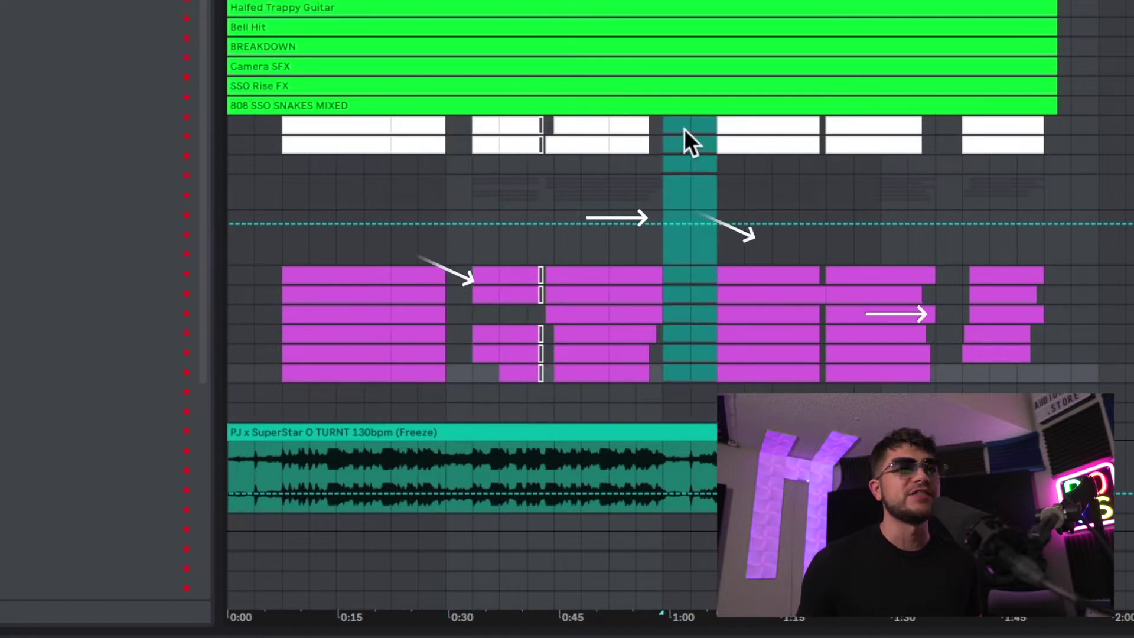
{"action": "left_click", "coordinate": [935, 124]}
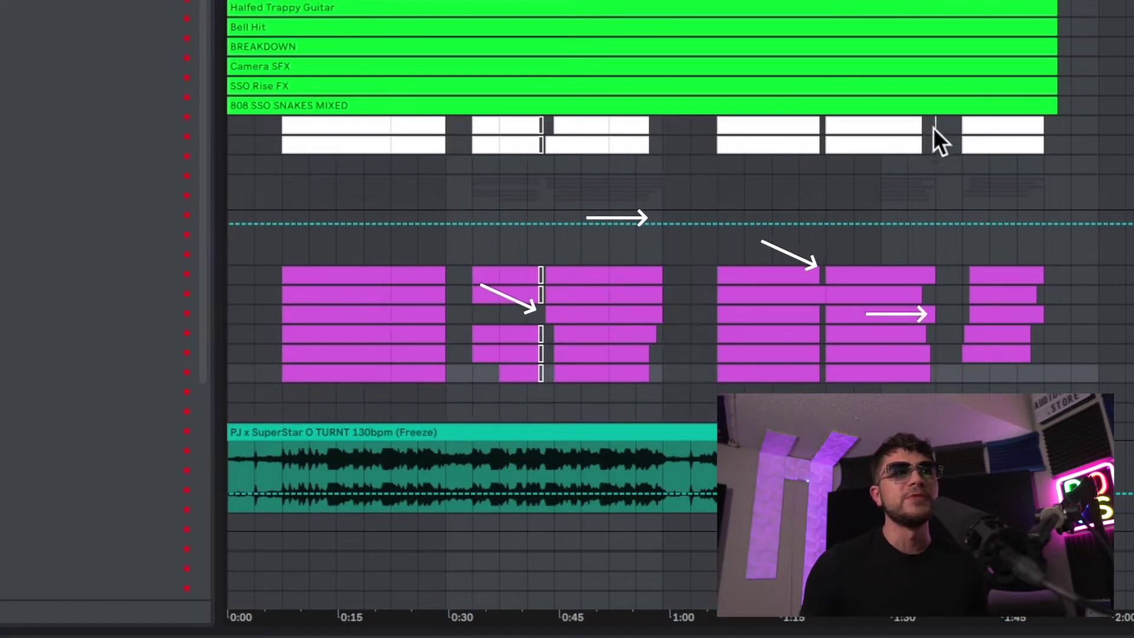
{"action": "left_click_drag", "start_coordinate": [955, 349], "coordinate": [955, 374]}
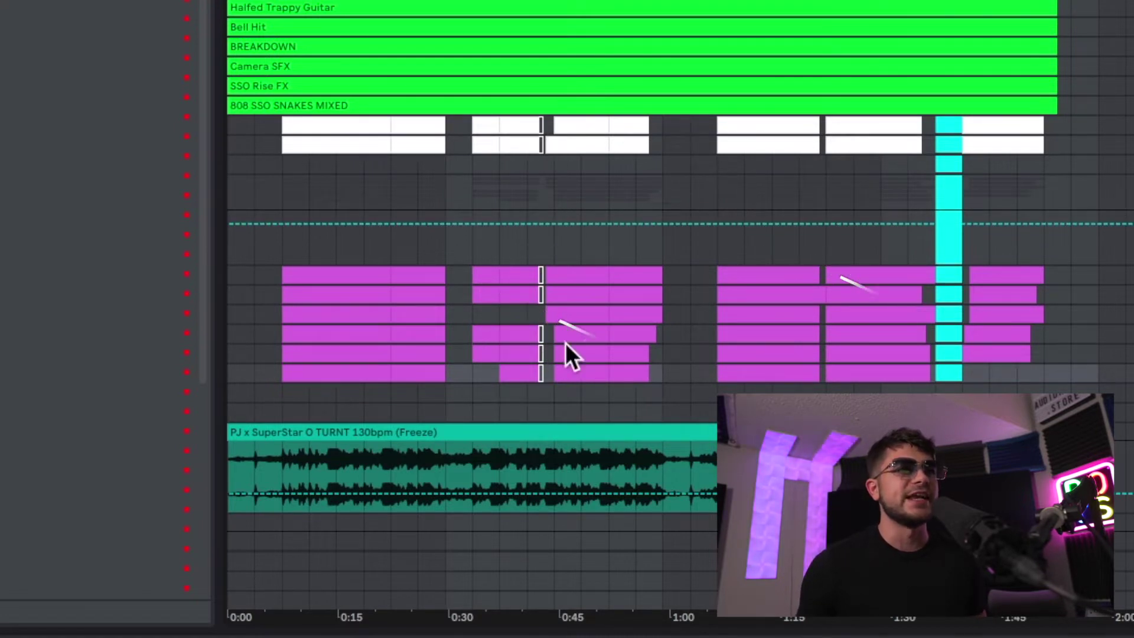
- Unfold the snare roll track and play the transition from the roll before bar 17 into the next section
{"action": "key", "text": "u"}
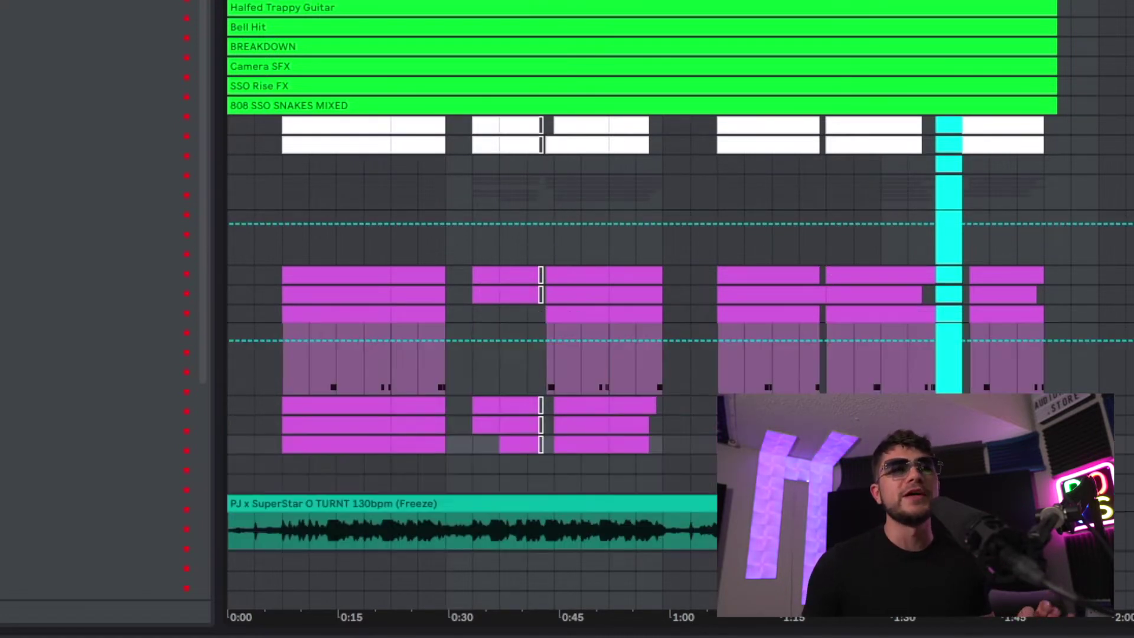
{"action": "scroll", "coordinate": [454, 282], "scroll_direction": "up", "scroll_amount": 5}
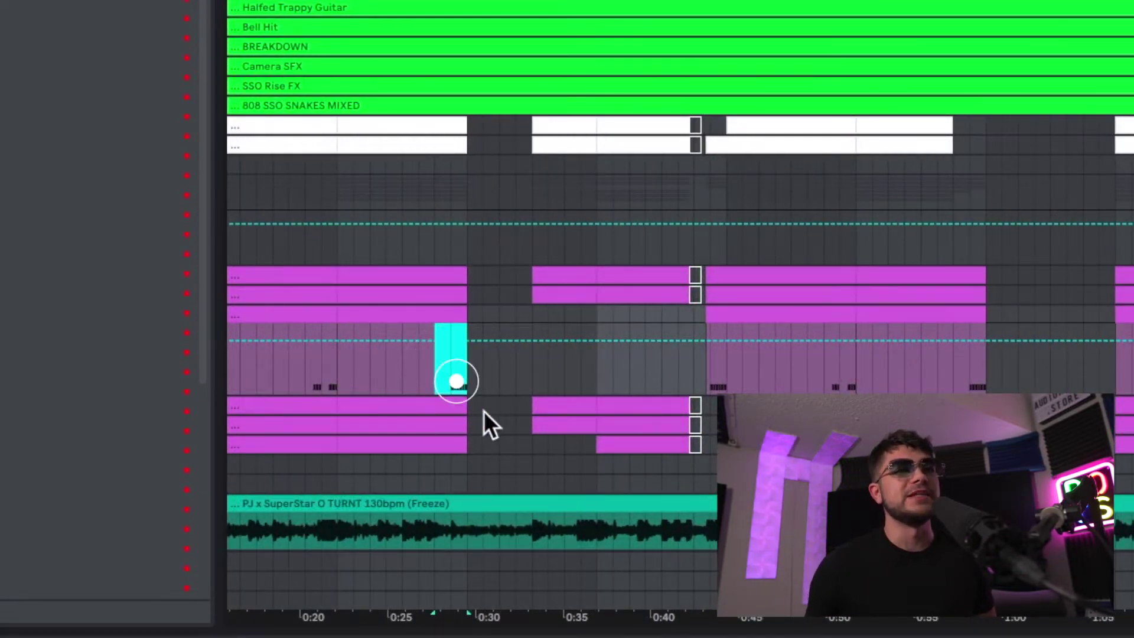
{"action": "key", "text": "space"}
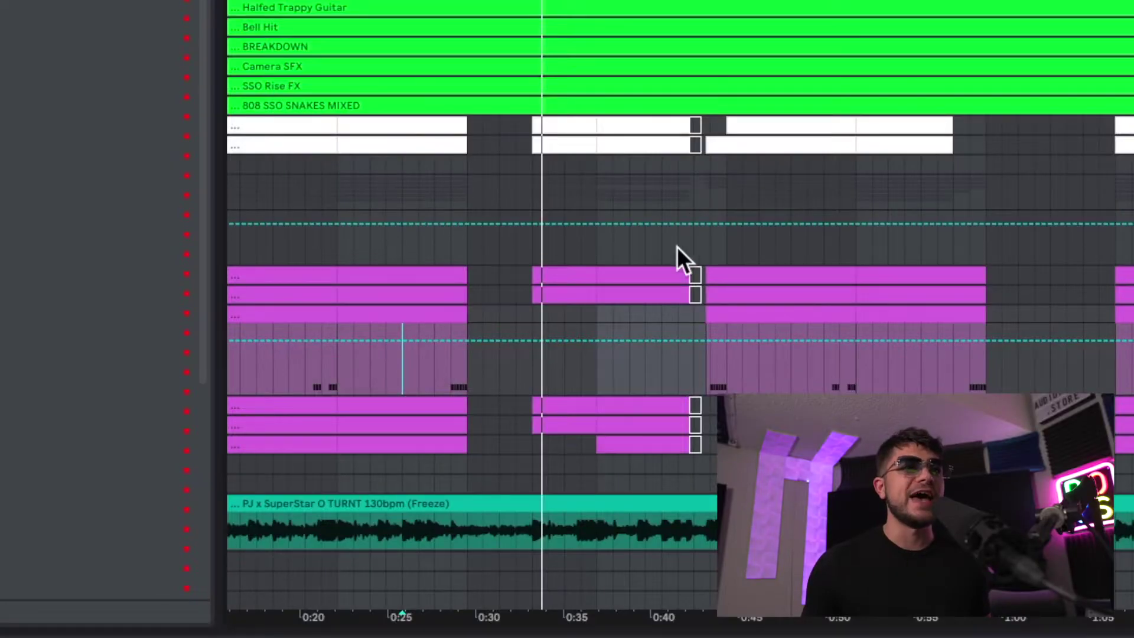
{"action": "left_click", "coordinate": [693, 257]}
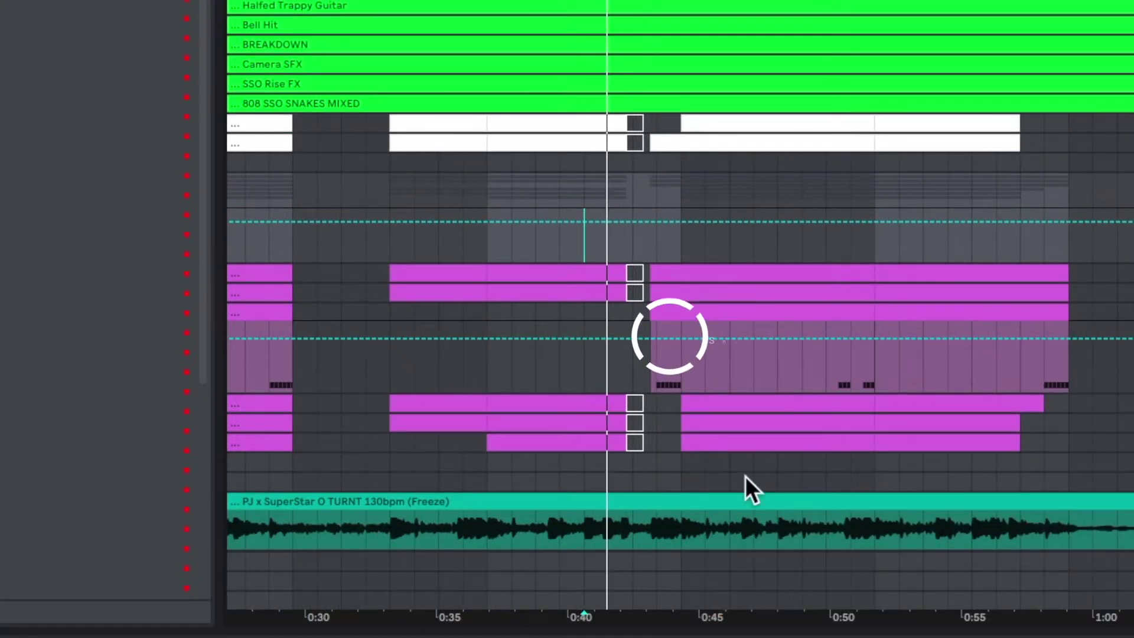
{"action": "scroll", "coordinate": [748, 467], "scroll_direction": "down", "scroll_amount": 1}
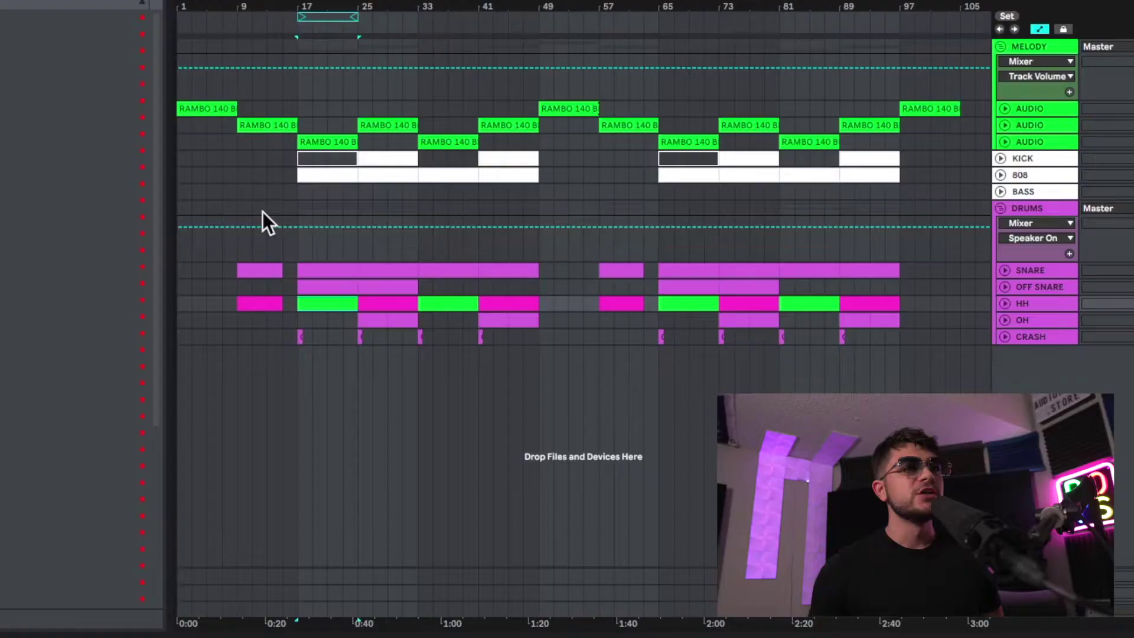
- In the BARNACLE HEAD TODD project, highlight the intro at bars 1–9 and the snare and hi-hat build-up at bars 9–17
{"action": "left_click", "coordinate": [175, 112]}
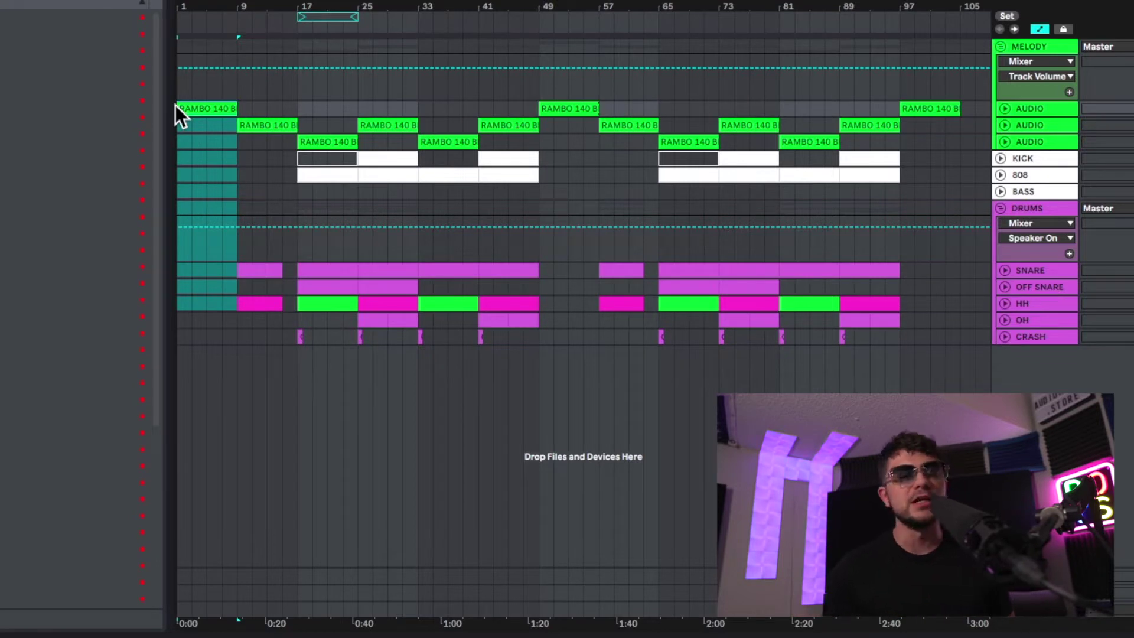
{"action": "left_click_drag", "start_coordinate": [239, 109], "coordinate": [290, 314]}
{"action": "left_click", "coordinate": [292, 306]}
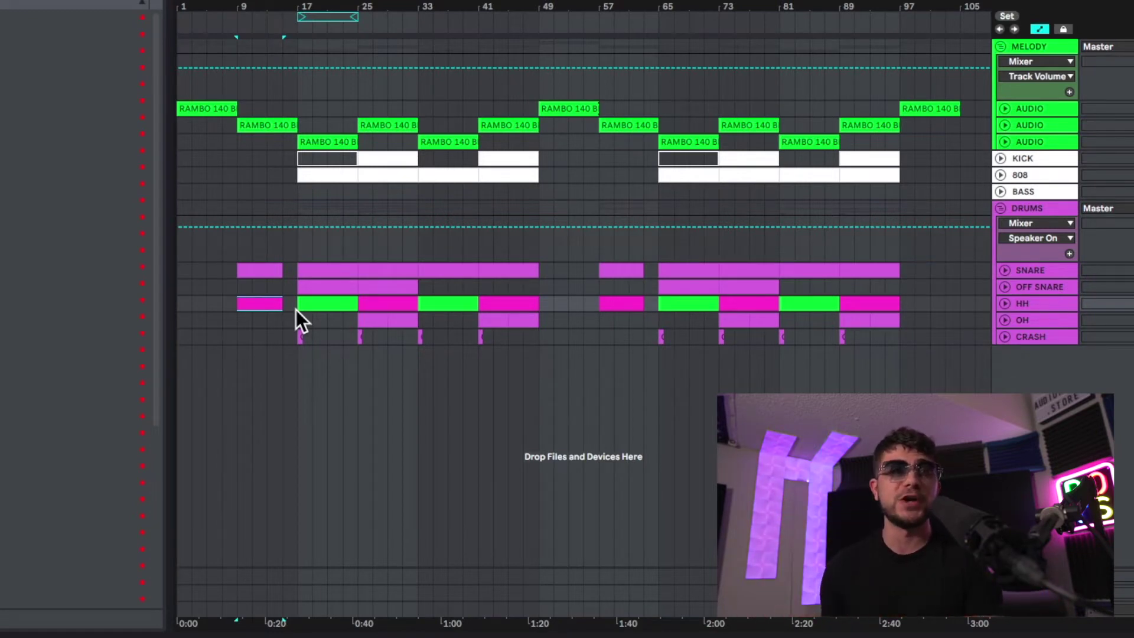
{"action": "left_click_drag", "start_coordinate": [254, 273], "coordinate": [249, 329]}
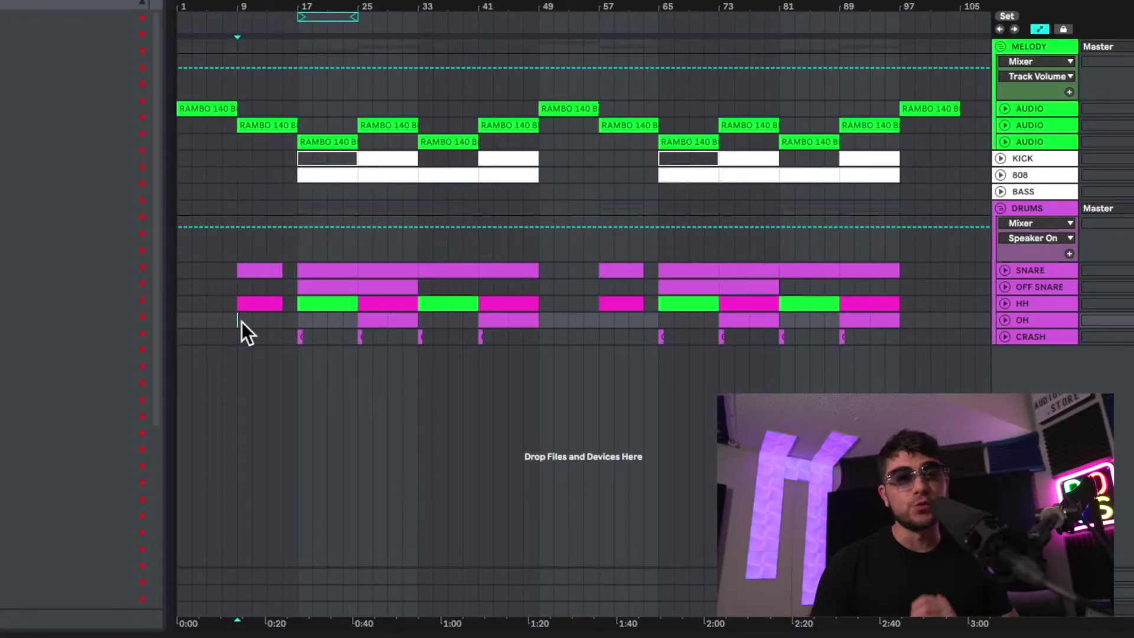
{"action": "left_click_drag", "start_coordinate": [235, 265], "coordinate": [287, 329]}
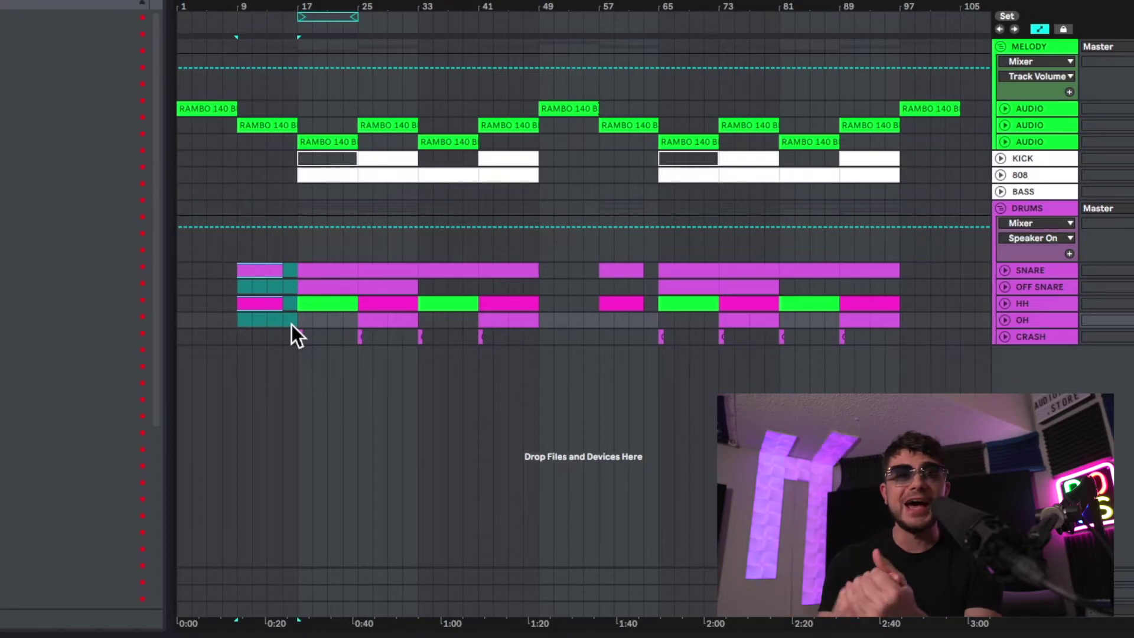
- Highlight the first full drum section at bars 17–49 and the breakdown at bars 49–65 with its melody, snare and hi-hat clips
{"action": "left_click_drag", "start_coordinate": [539, 331], "coordinate": [263, 172]}
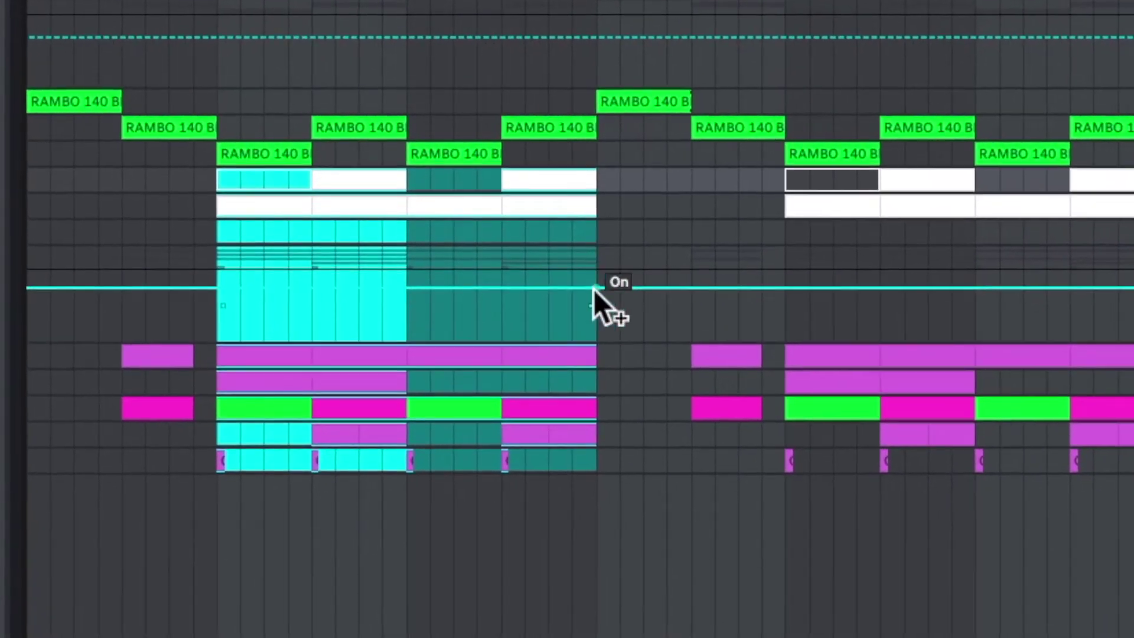
{"action": "left_click_drag", "start_coordinate": [601, 158], "coordinate": [792, 480]}
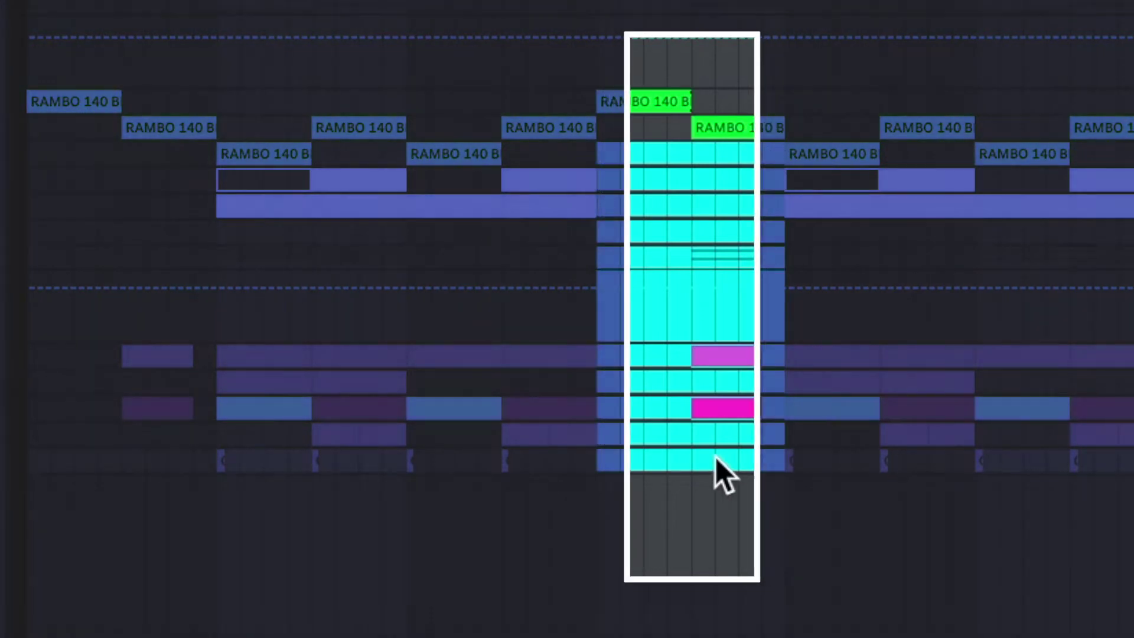
{"action": "left_click", "coordinate": [716, 457]}
{"action": "left_click", "coordinate": [625, 101]}
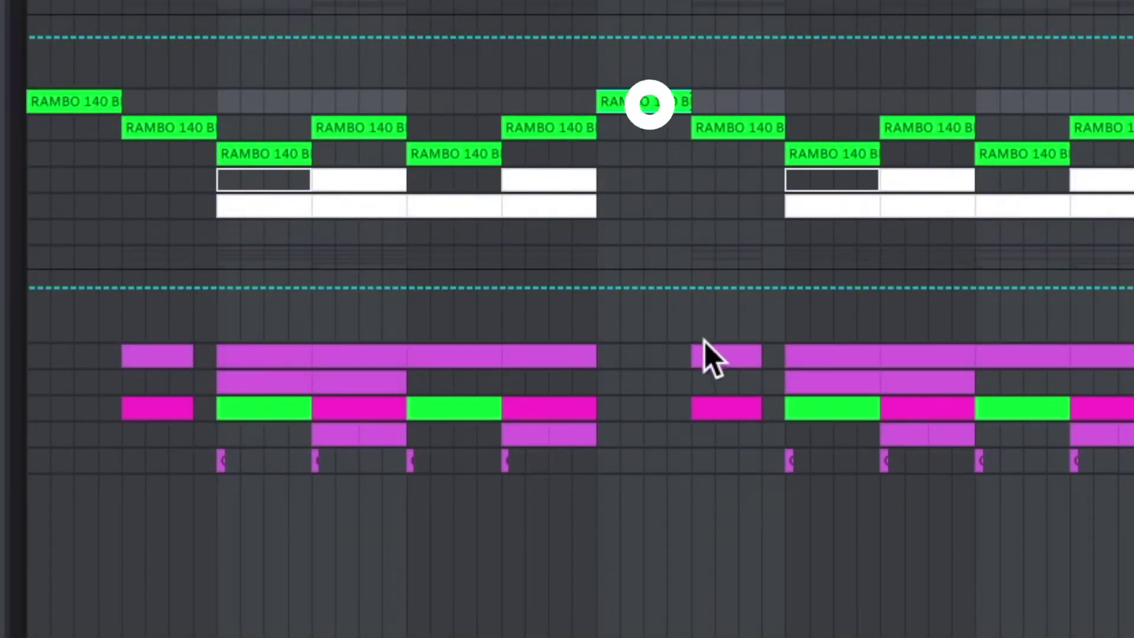
{"action": "left_click_drag", "start_coordinate": [696, 353], "coordinate": [781, 456]}
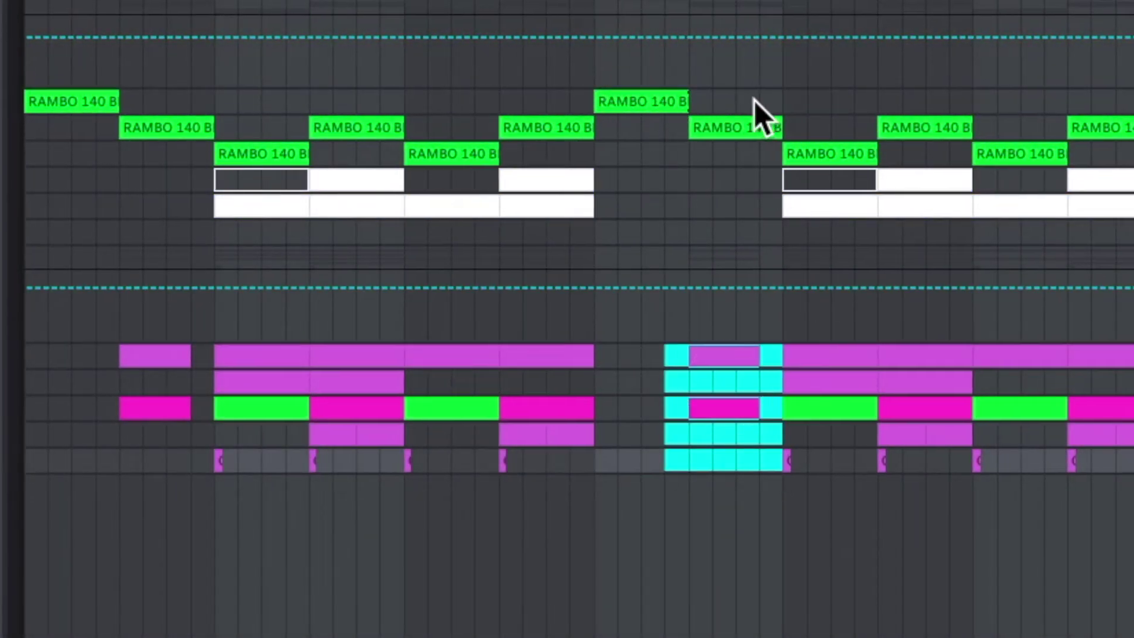
- Highlight the second full drum section from bar 65 and the closing melody clip at bar 97
{"action": "left_click_drag", "start_coordinate": [748, 101], "coordinate": [1126, 482]}
{"action": "left_click_drag", "start_coordinate": [980, 483], "coordinate": [1024, 461]}
{"action": "left_click", "coordinate": [1015, 101]}
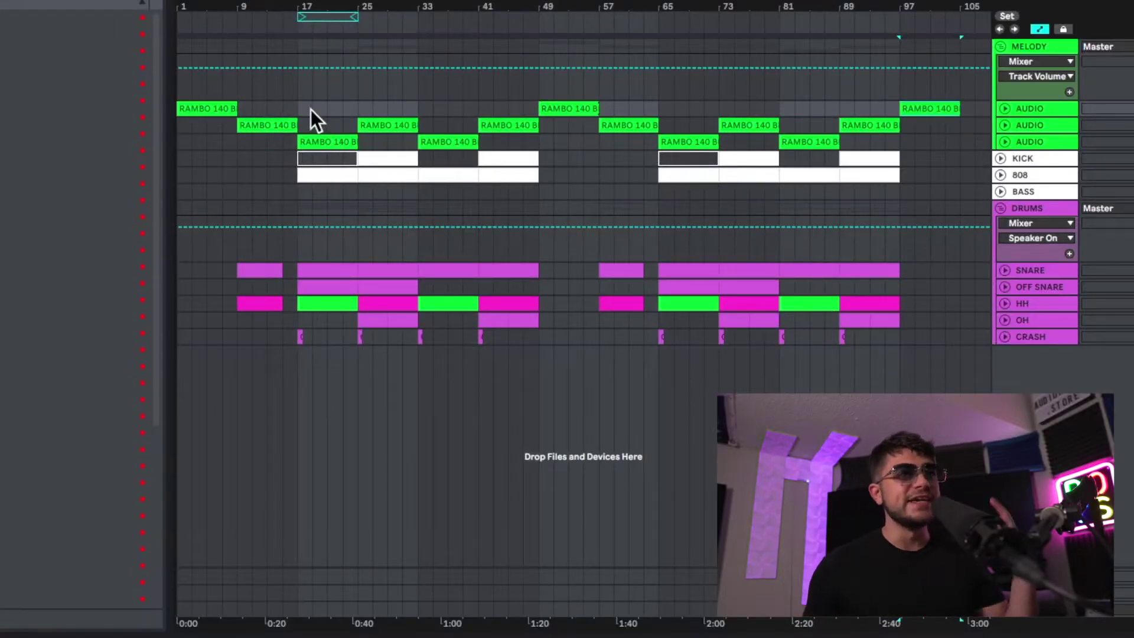
- Within bars 17–49, compare which kick, 808 and hi-hat clips play in the sections starting at bars 17 and 25
{"action": "left_click_drag", "start_coordinate": [304, 108], "coordinate": [544, 339]}
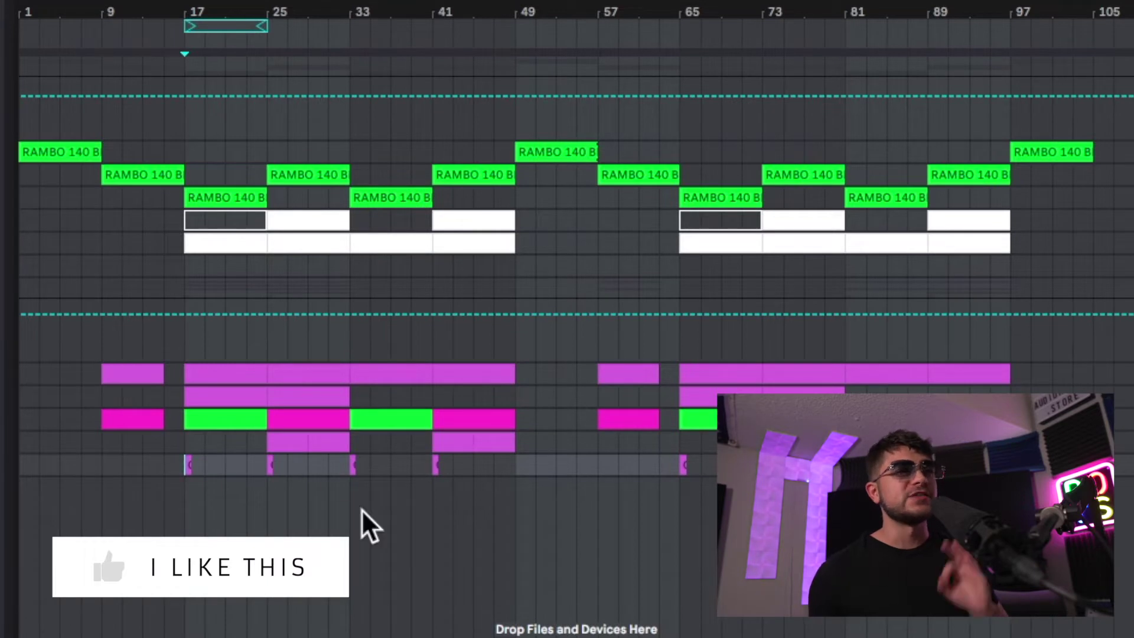
{"action": "left_click", "coordinate": [311, 228]}
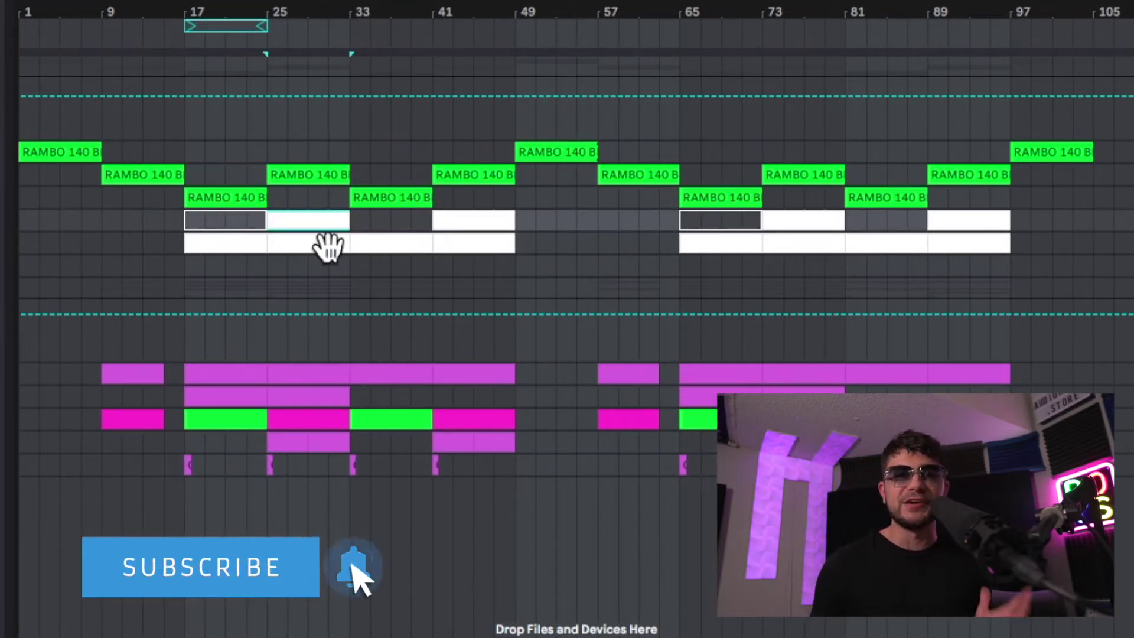
{"action": "left_click", "coordinate": [241, 243]}
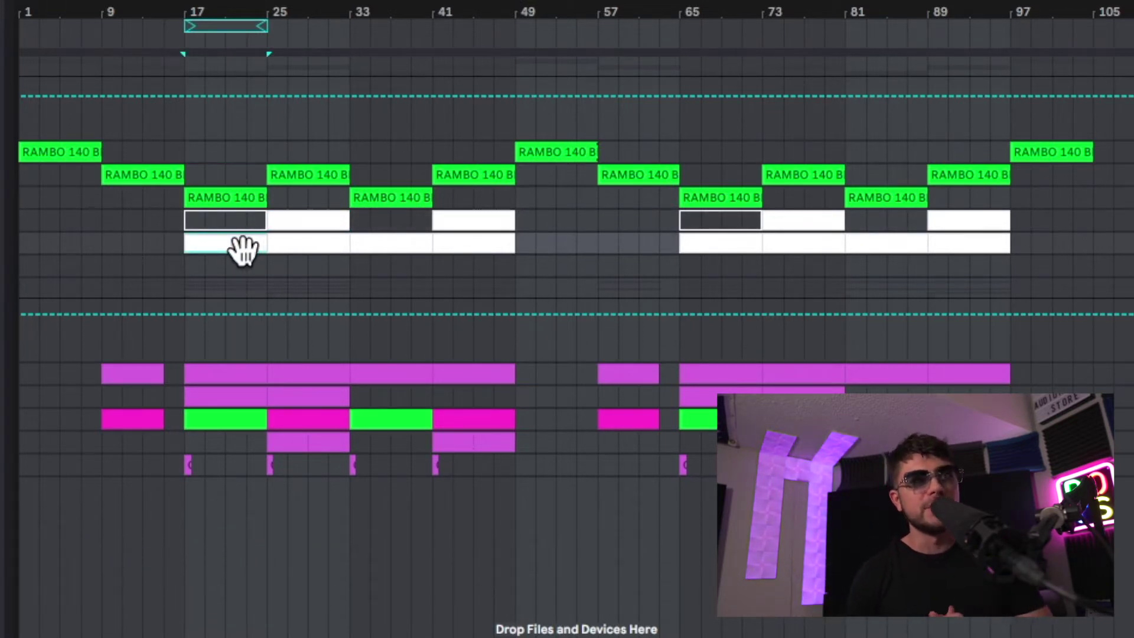
{"action": "left_click", "coordinate": [286, 223]}
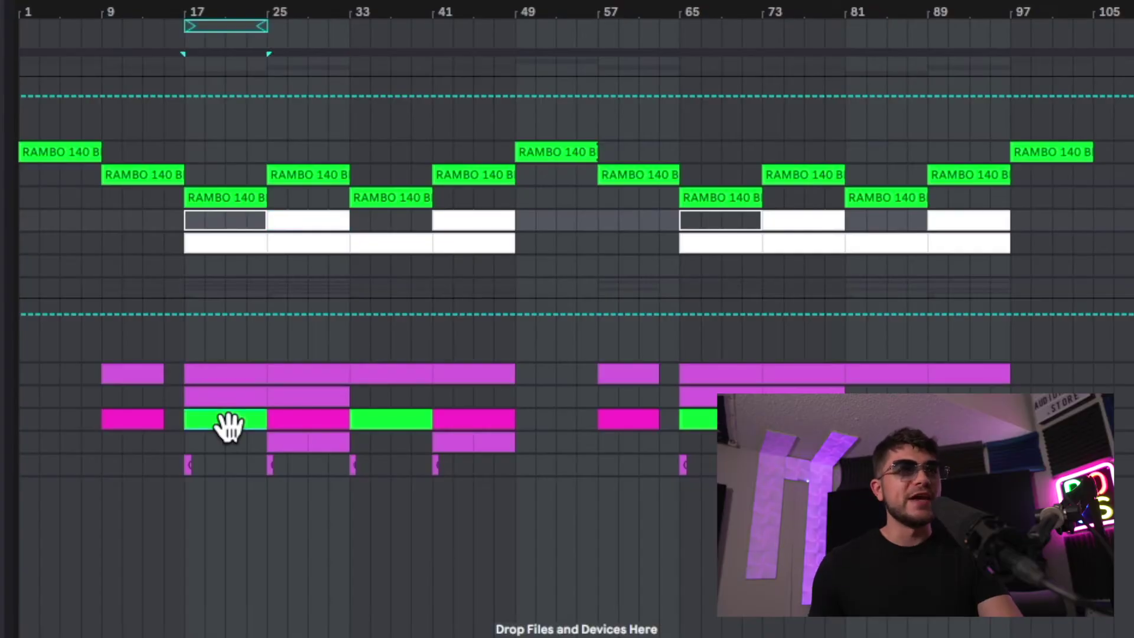
{"action": "left_click", "coordinate": [319, 418]}
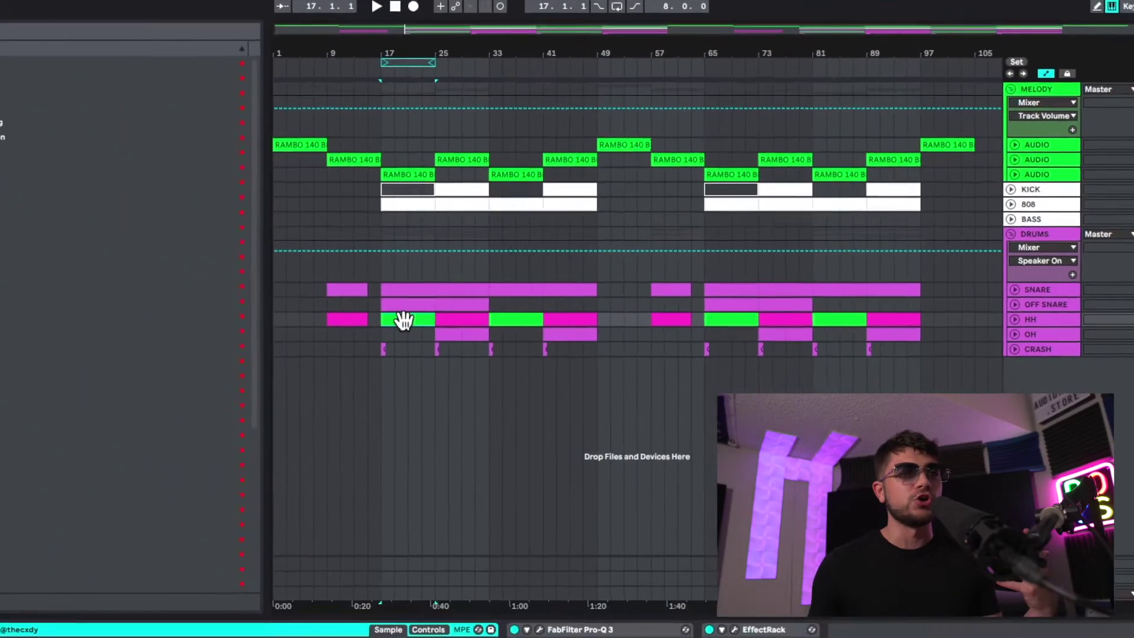
- Open the hi-hat clips at bars 17 and 25 in the note editor and compare their patterns
{"action": "double_click", "coordinate": [404, 320]}
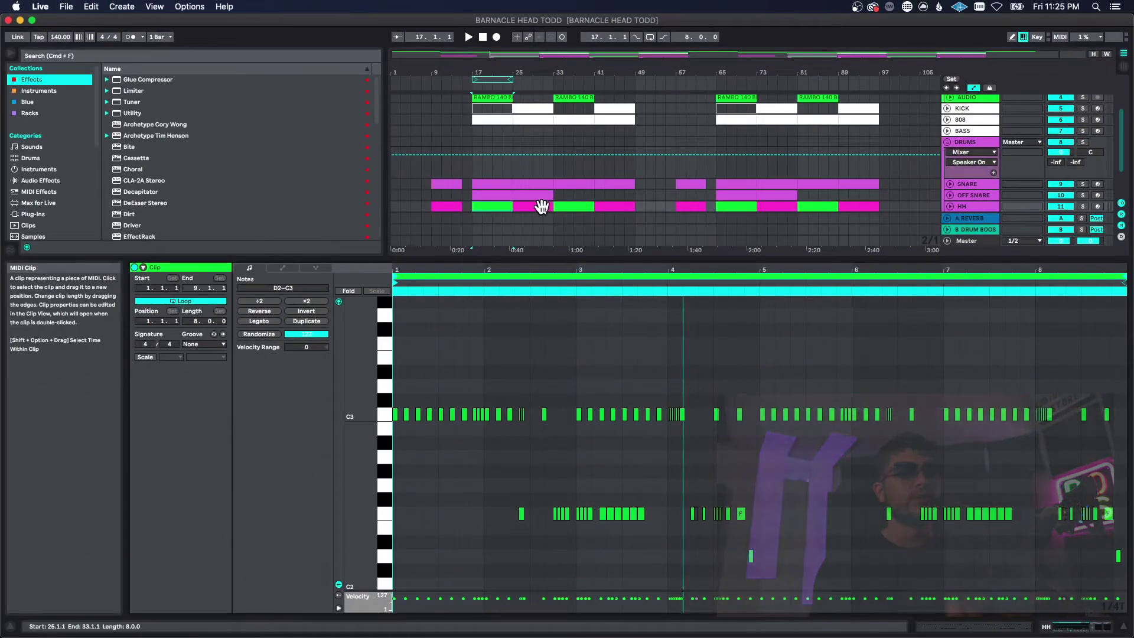
{"action": "left_click", "coordinate": [542, 206]}
{"action": "left_click", "coordinate": [797, 471]}
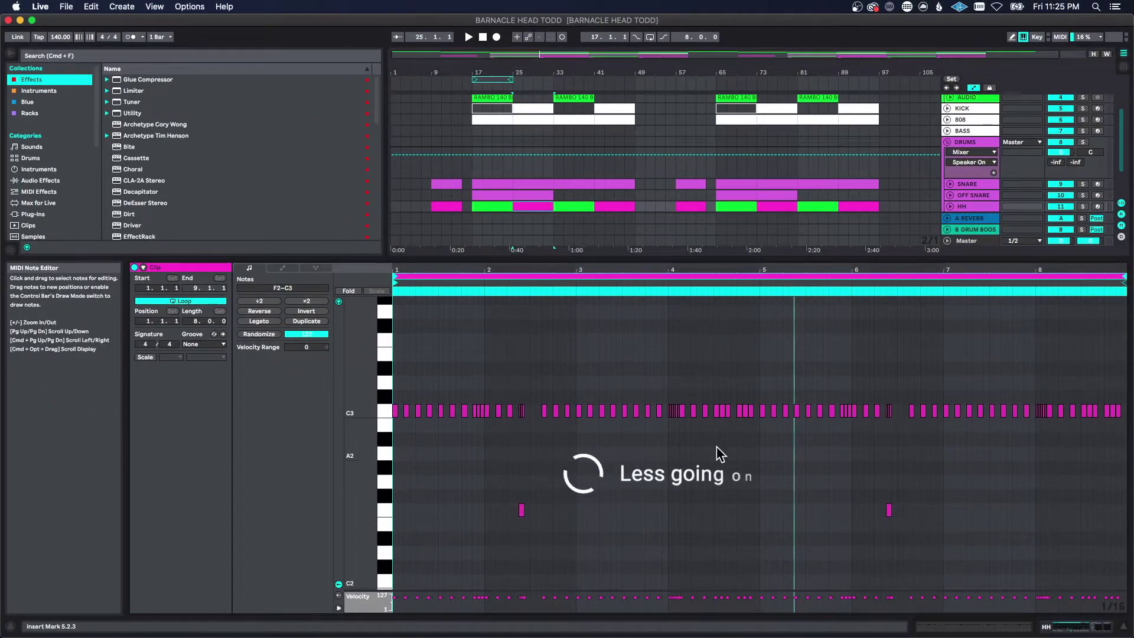
{"action": "left_click", "coordinate": [493, 208]}
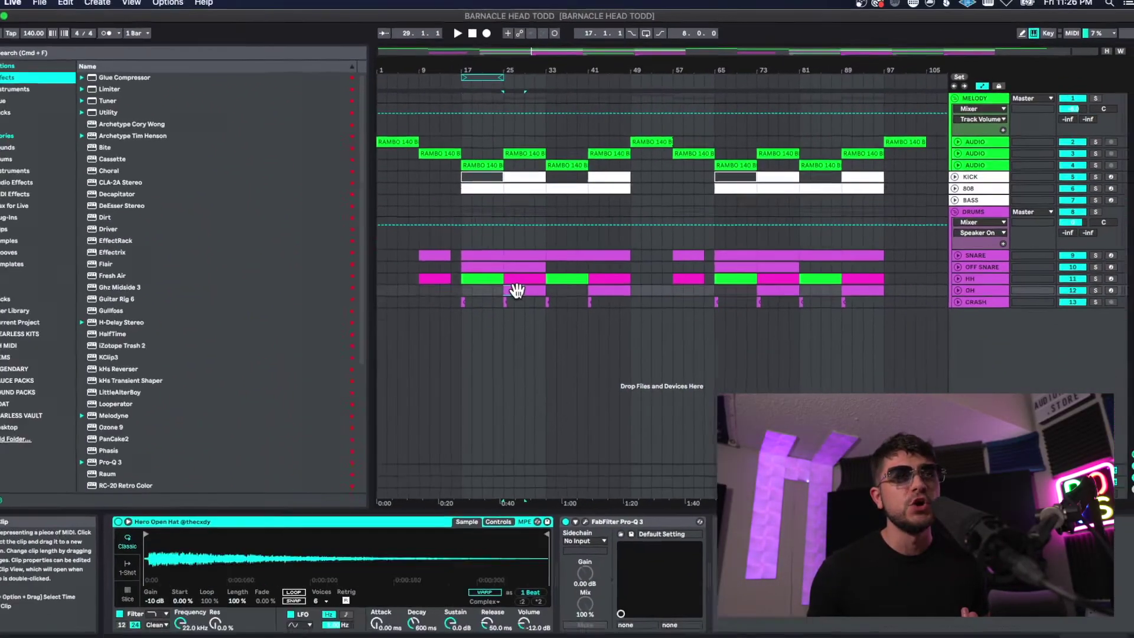
- Examine the notes of the open hat clip and the kick clip that start at bar 25
{"action": "double_click", "coordinate": [452, 336]}
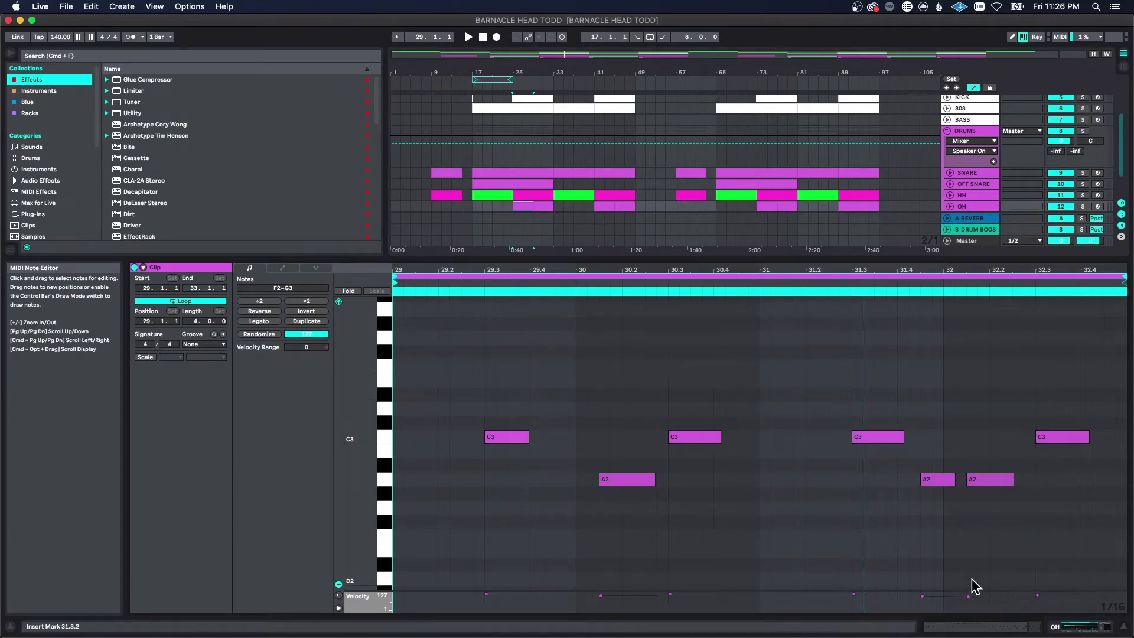
{"action": "left_click", "coordinate": [1091, 619]}
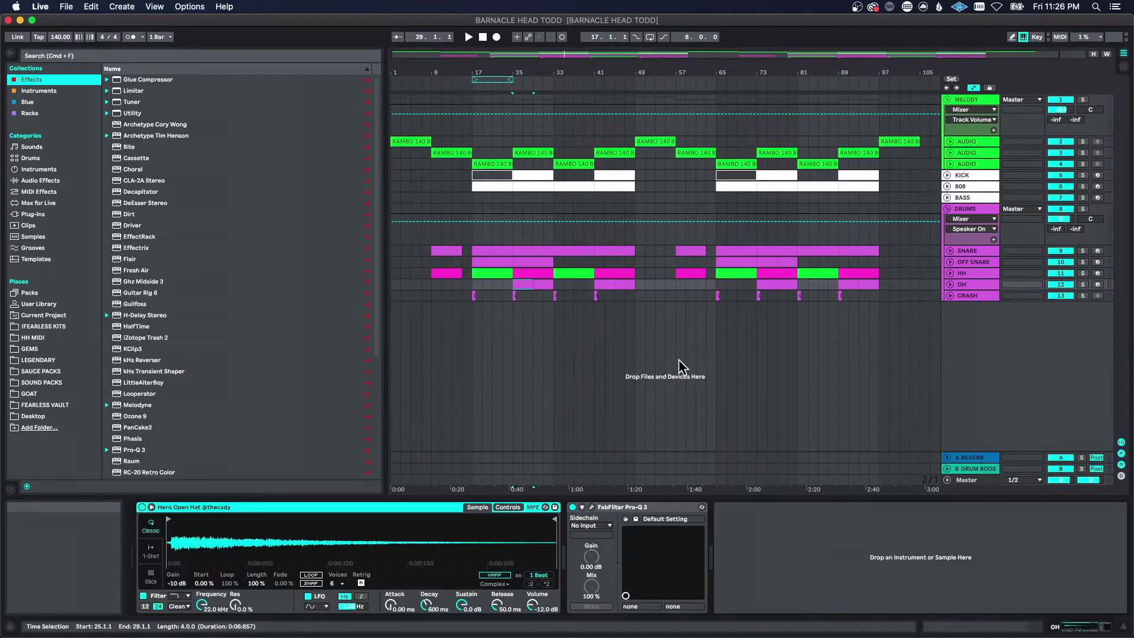
{"action": "double_click", "coordinate": [527, 174]}
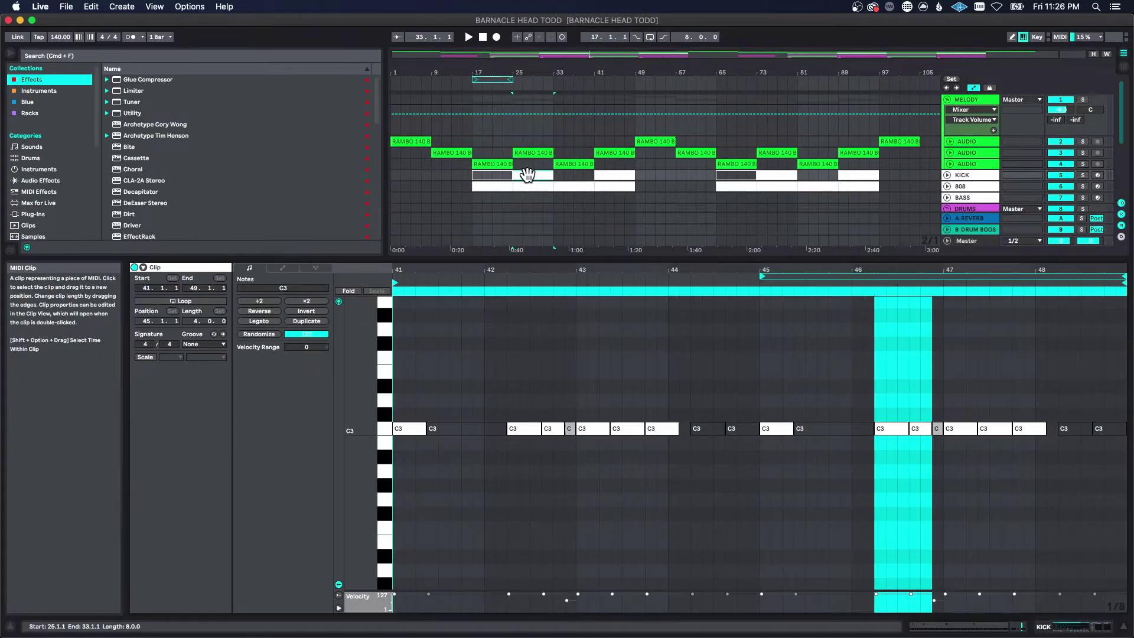
{"action": "left_click", "coordinate": [1075, 624]}
{"action": "left_click", "coordinate": [498, 273]}
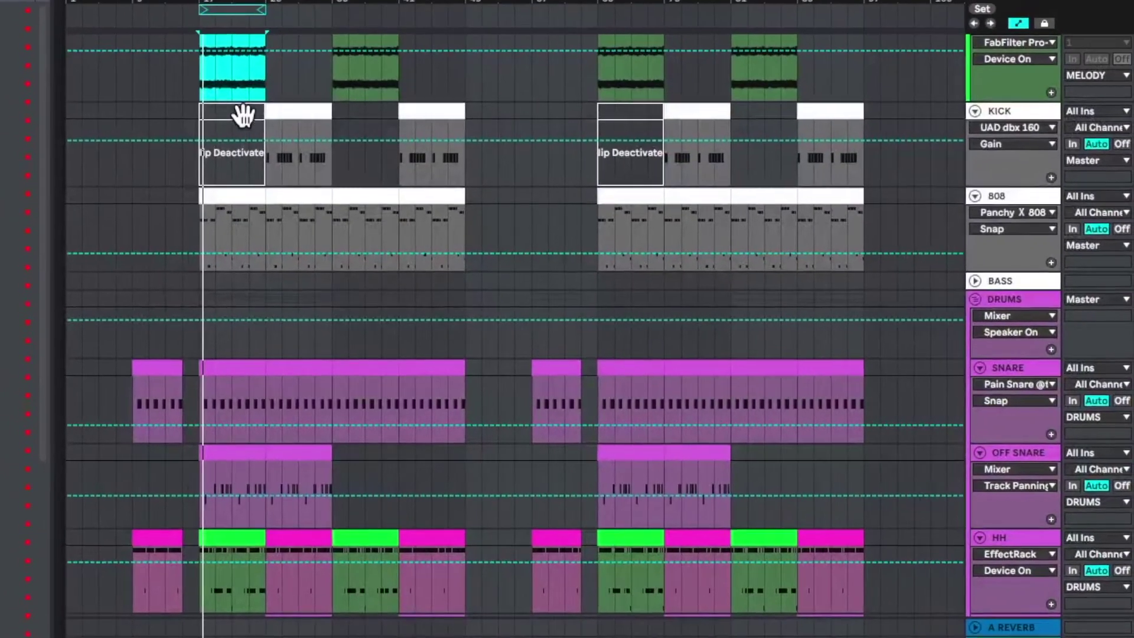
- During playback from bar 17, inspect the deactivated kick clip and the hi-hat clip in the unfolded tracks
{"action": "left_click", "coordinate": [243, 115]}
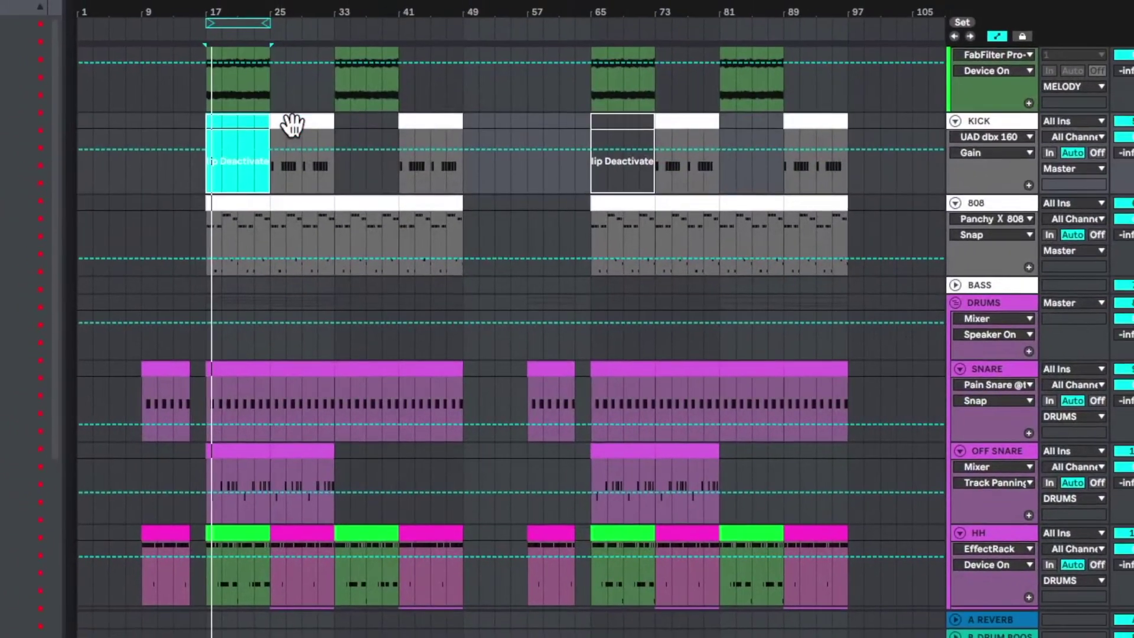
{"action": "left_click", "coordinate": [291, 124]}
{"action": "left_click", "coordinate": [262, 133]}
{"action": "scroll", "coordinate": [266, 148], "scroll_direction": "down", "scroll_amount": 2}
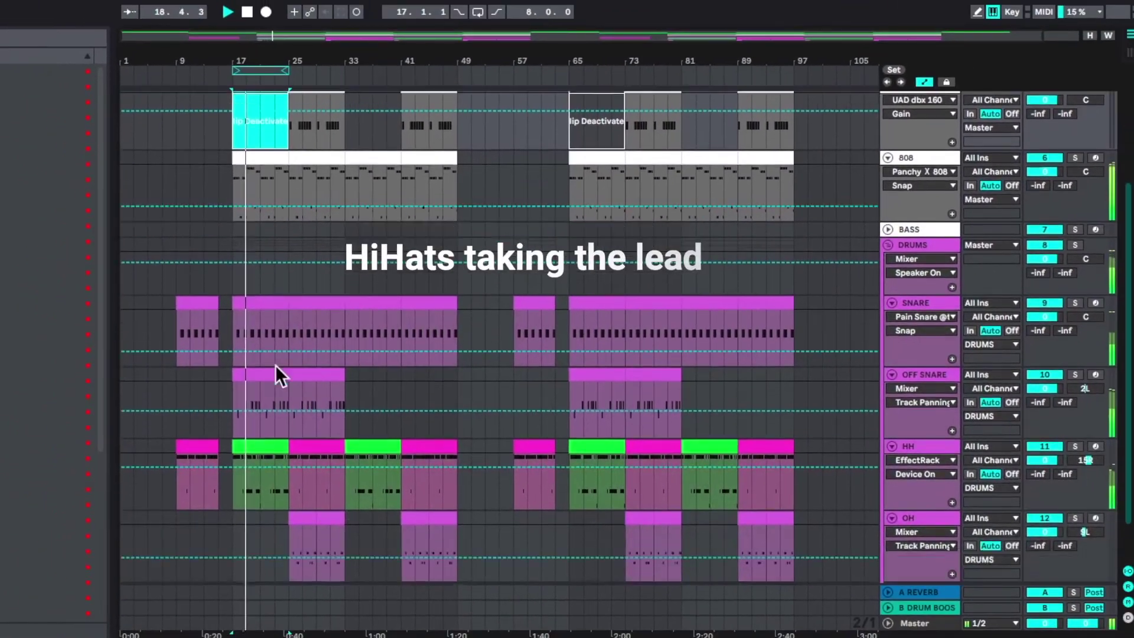
{"action": "left_click", "coordinate": [266, 443]}
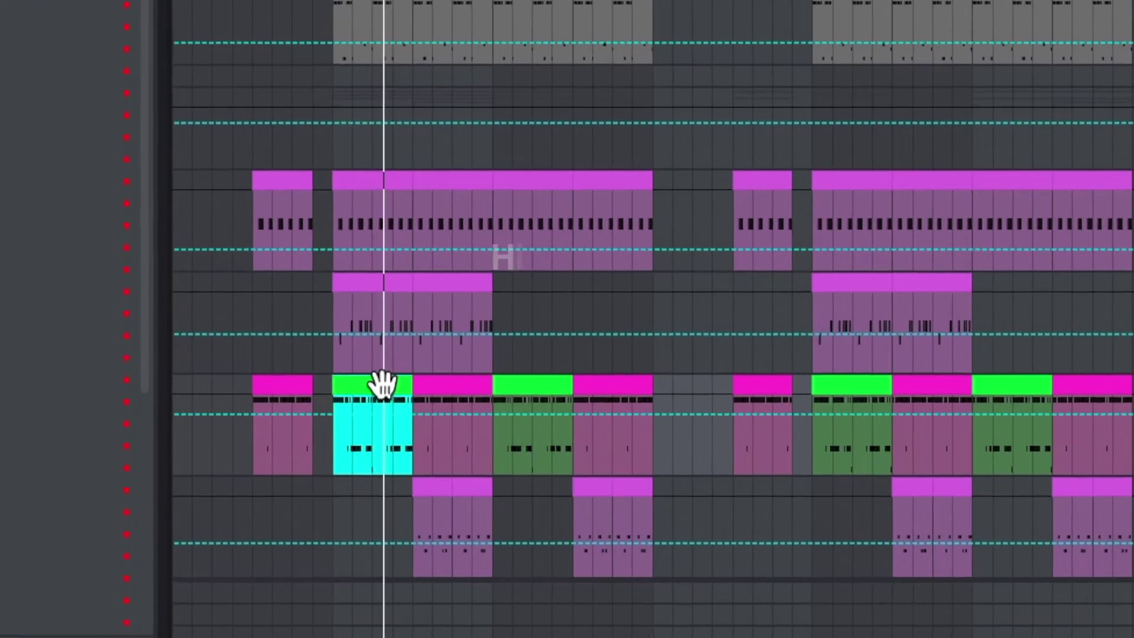
- During playback into bar 25, inspect the kick, hi-hat and open hat clips that start there
{"action": "left_click", "coordinate": [393, 401]}
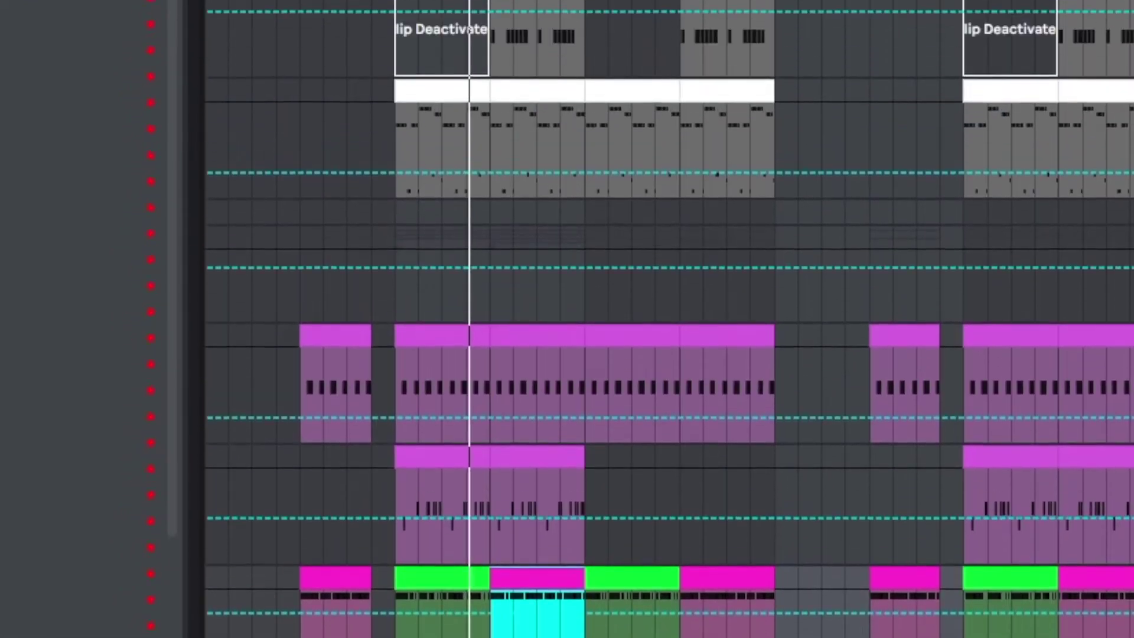
{"action": "left_click", "coordinate": [542, 66]}
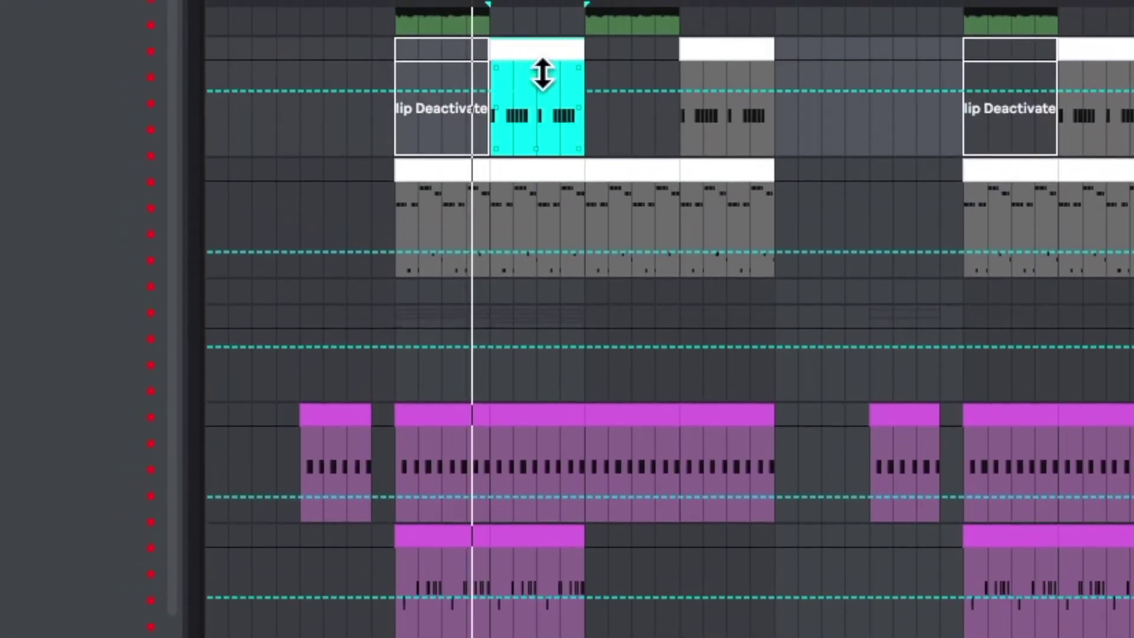
{"action": "scroll", "coordinate": [527, 62], "scroll_direction": "down", "scroll_amount": 2}
{"action": "left_click", "coordinate": [534, 41]}
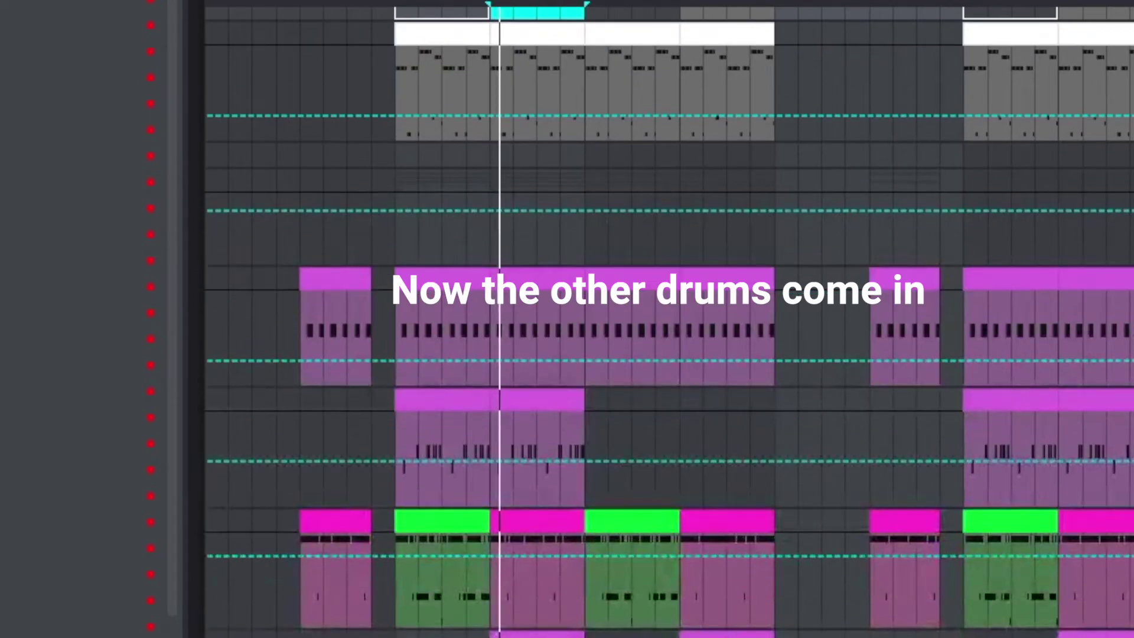
{"action": "left_click", "coordinate": [509, 606]}
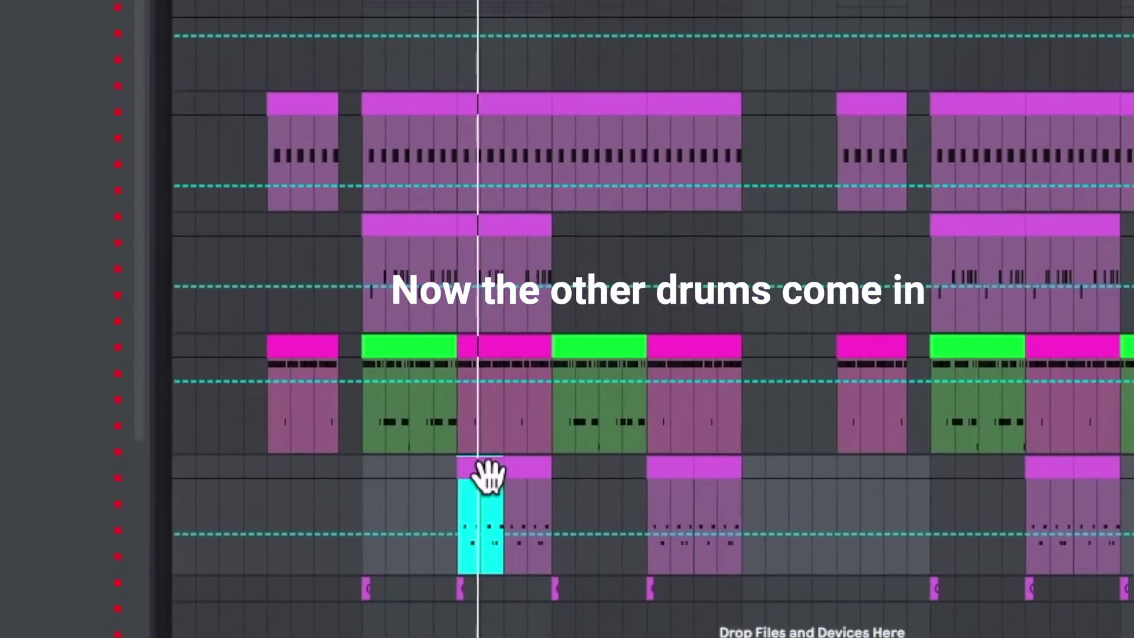
{"action": "left_click", "coordinate": [536, 543]}
{"action": "left_click", "coordinate": [546, 542]}
{"action": "left_click", "coordinate": [546, 543]}
{"action": "left_click", "coordinate": [495, 534]}
{"action": "left_click", "coordinate": [496, 338]}
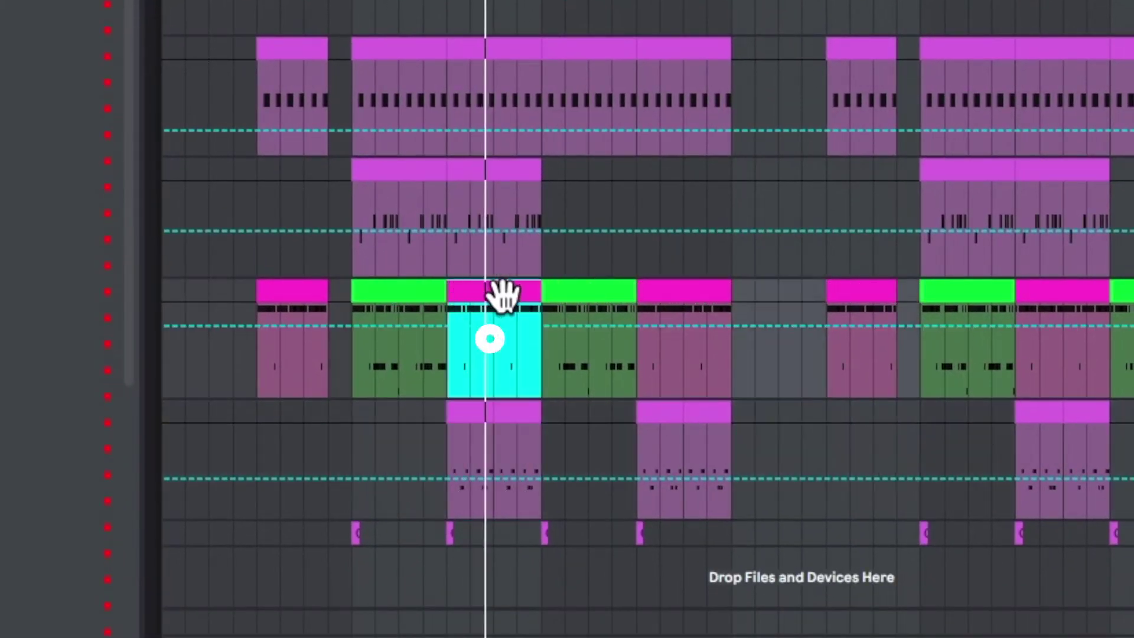
- Inspect the 808 and kick clips playing in the section between bars 25 and 33
{"action": "scroll", "coordinate": [506, 266], "scroll_direction": "up", "scroll_amount": 3}
{"action": "scroll", "coordinate": [485, 164], "scroll_direction": "up", "scroll_amount": 3}
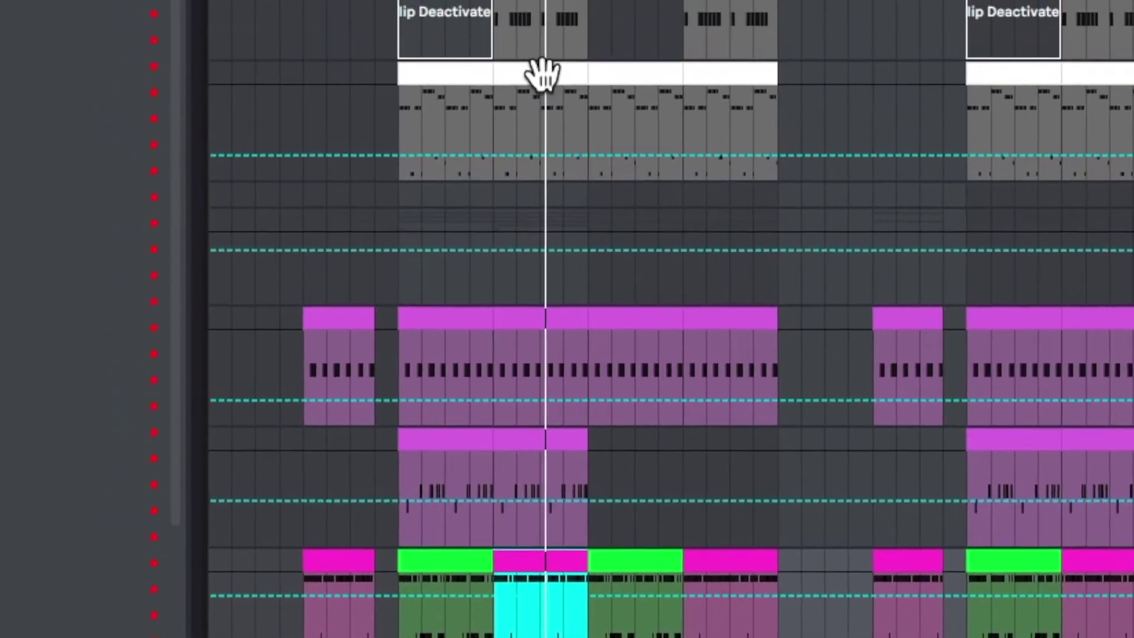
{"action": "left_click", "coordinate": [542, 74]}
{"action": "scroll", "coordinate": [572, 160], "scroll_direction": "up", "scroll_amount": 5}
{"action": "left_click", "coordinate": [568, 178]}
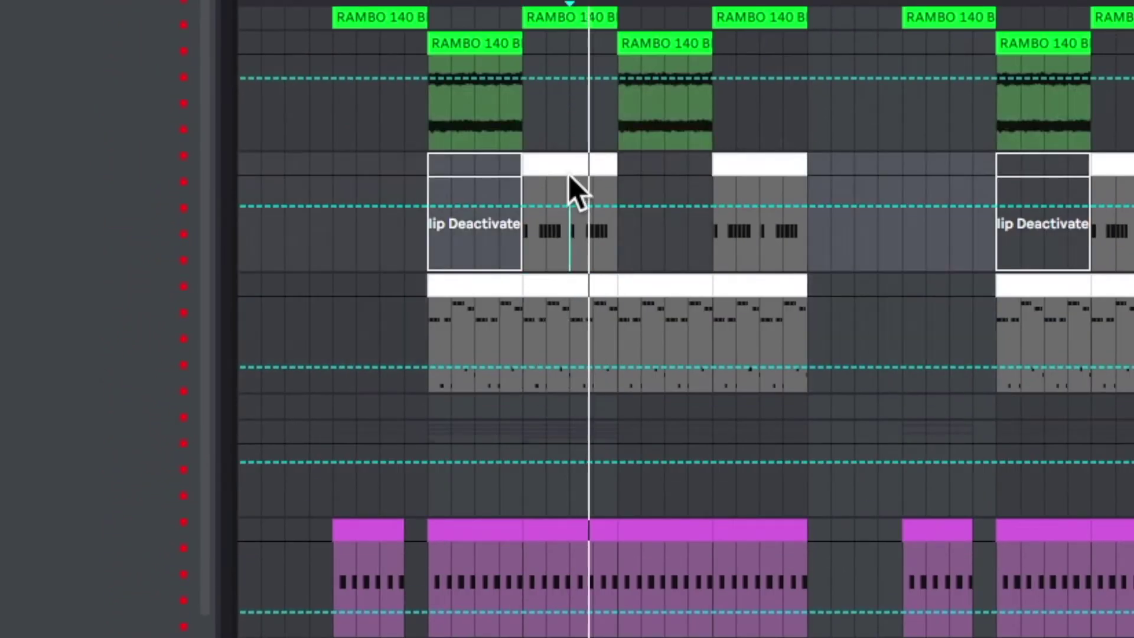
{"action": "scroll", "coordinate": [583, 208], "scroll_direction": "down", "scroll_amount": 4}
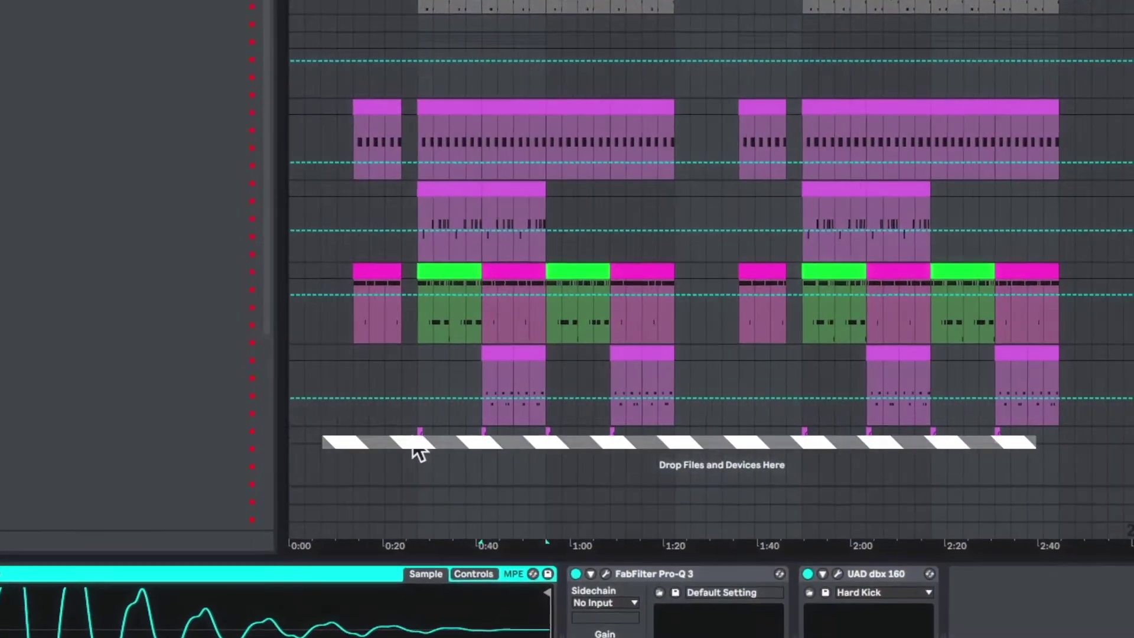
- Highlight the short one-shot clips at bars 17, 25 and 33 below the open hat track, and play from about bar 15
{"action": "left_click_drag", "start_coordinate": [464, 420], "coordinate": [518, 423]}
{"action": "left_click_drag", "start_coordinate": [476, 458], "coordinate": [569, 453]}
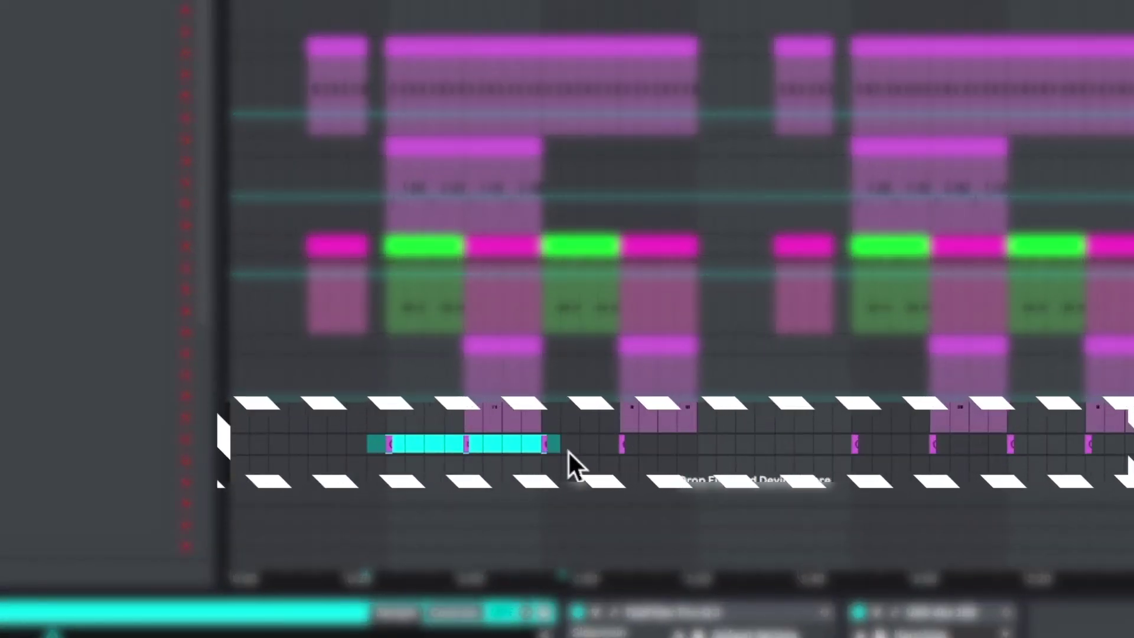
{"action": "left_click", "coordinate": [423, 448]}
{"action": "left_click", "coordinate": [387, 443]}
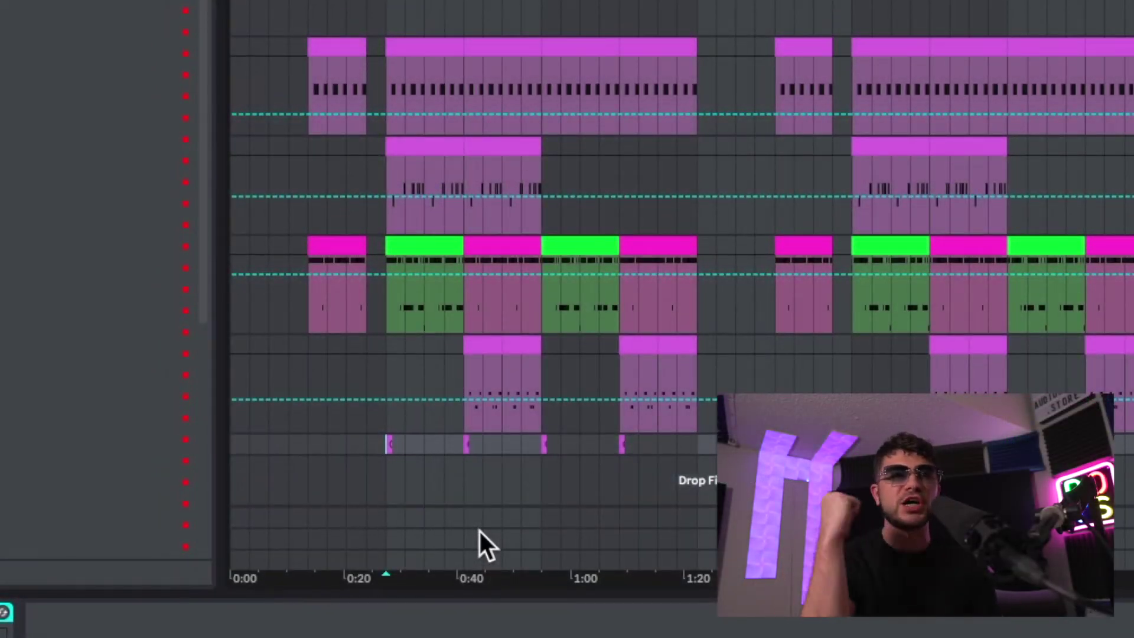
{"action": "left_click", "coordinate": [367, 444]}
{"action": "key", "text": "space"}
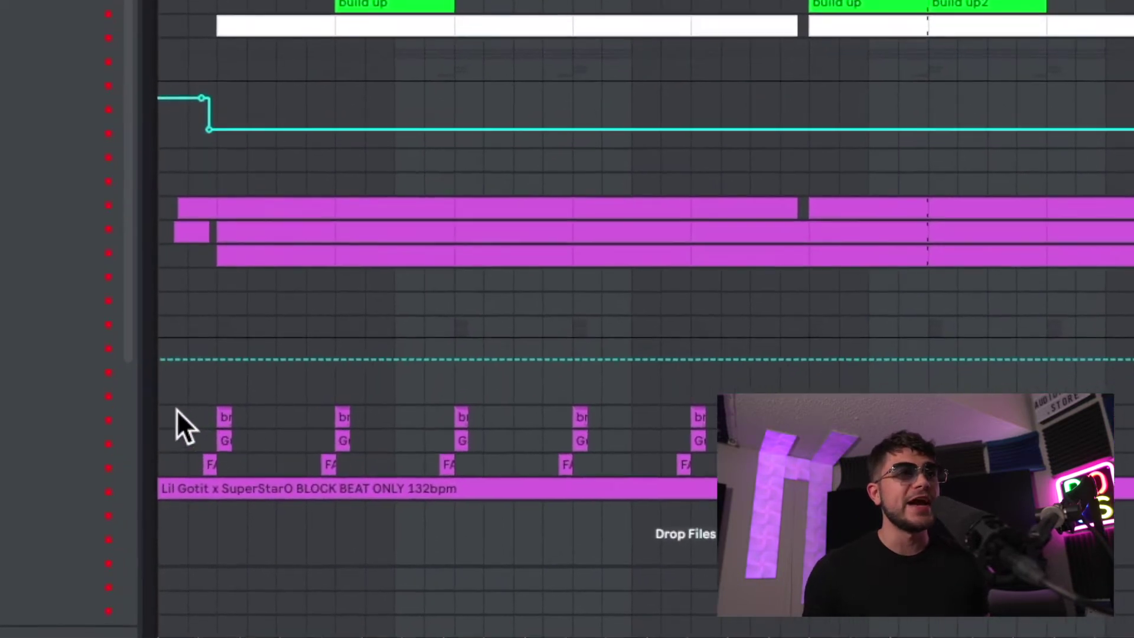
- In the LOFIZZLE project, unfold the stomp effect tracks and examine the one-shots around bars 5 and 13, including the lead-in clip at bar 4
{"action": "left_click", "coordinate": [183, 467]}
{"action": "left_click_drag", "start_coordinate": [200, 468], "coordinate": [225, 479]}
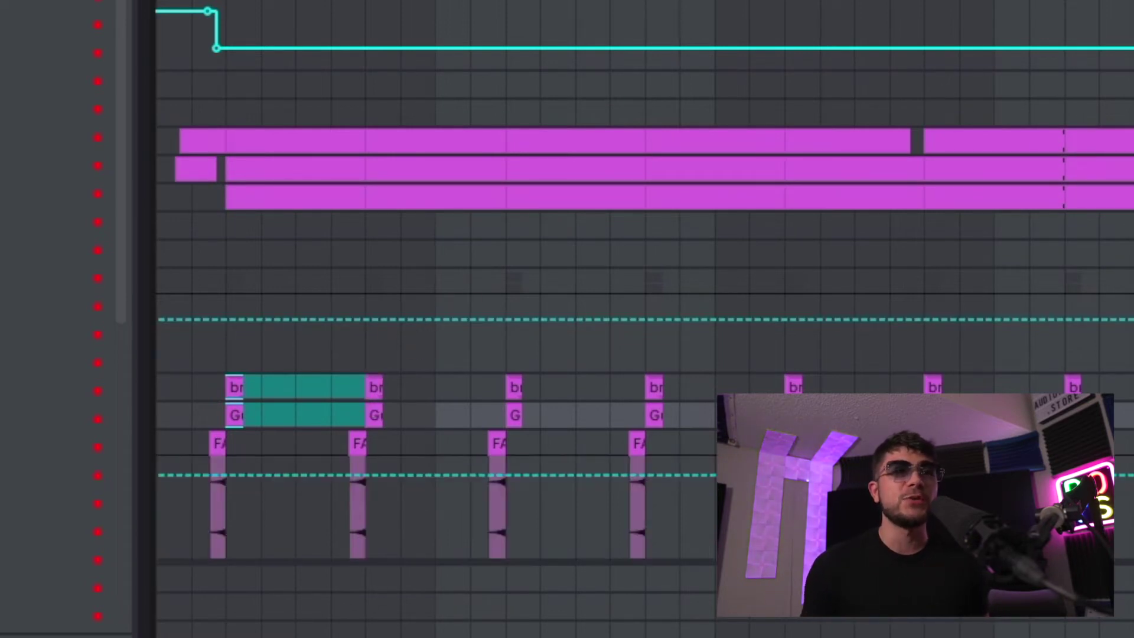
{"action": "scroll", "coordinate": [244, 426], "scroll_direction": "down", "scroll_amount": 3}
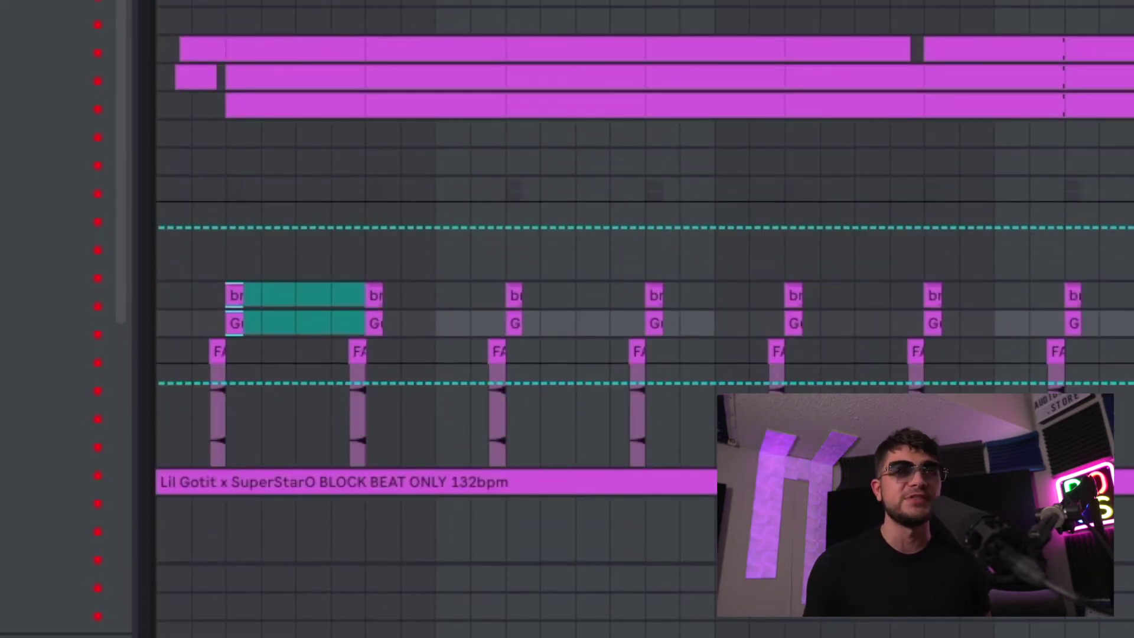
{"action": "key", "text": "u"}
{"action": "key", "text": "u"}
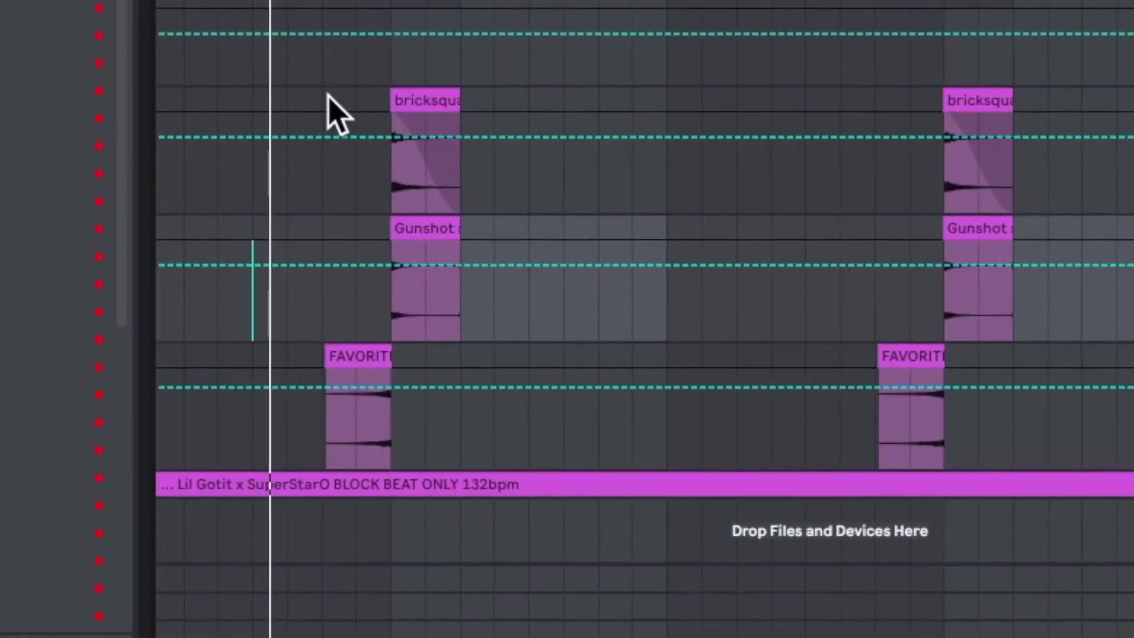
{"action": "left_click_drag", "start_coordinate": [336, 114], "coordinate": [420, 325]}
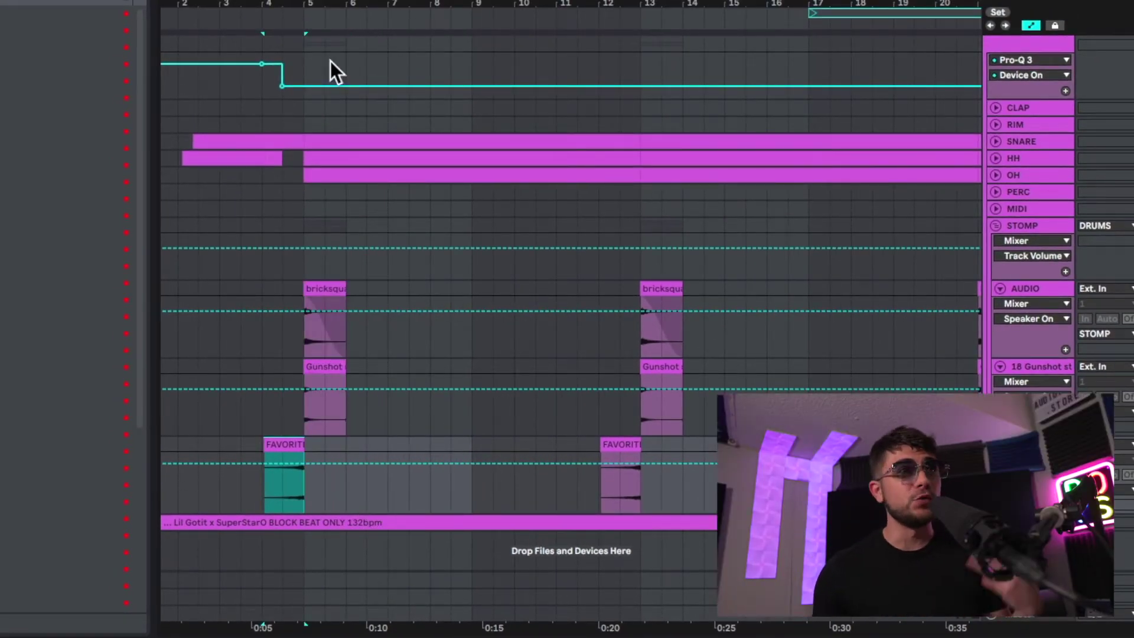
{"action": "left_click_drag", "start_coordinate": [396, 2], "coordinate": [397, 0]}
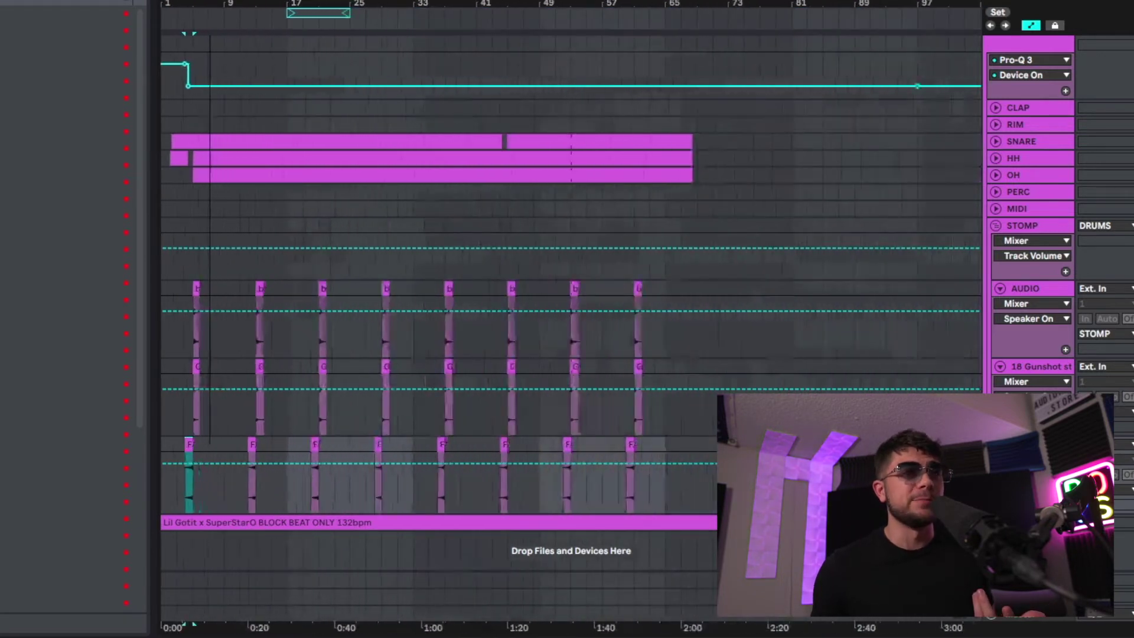
- Review the arrangement and highlight the repeated effect hits on the three stomp tracks from about bar 3 to 65
{"action": "scroll", "coordinate": [484, 413], "scroll_direction": "up", "scroll_amount": 6}
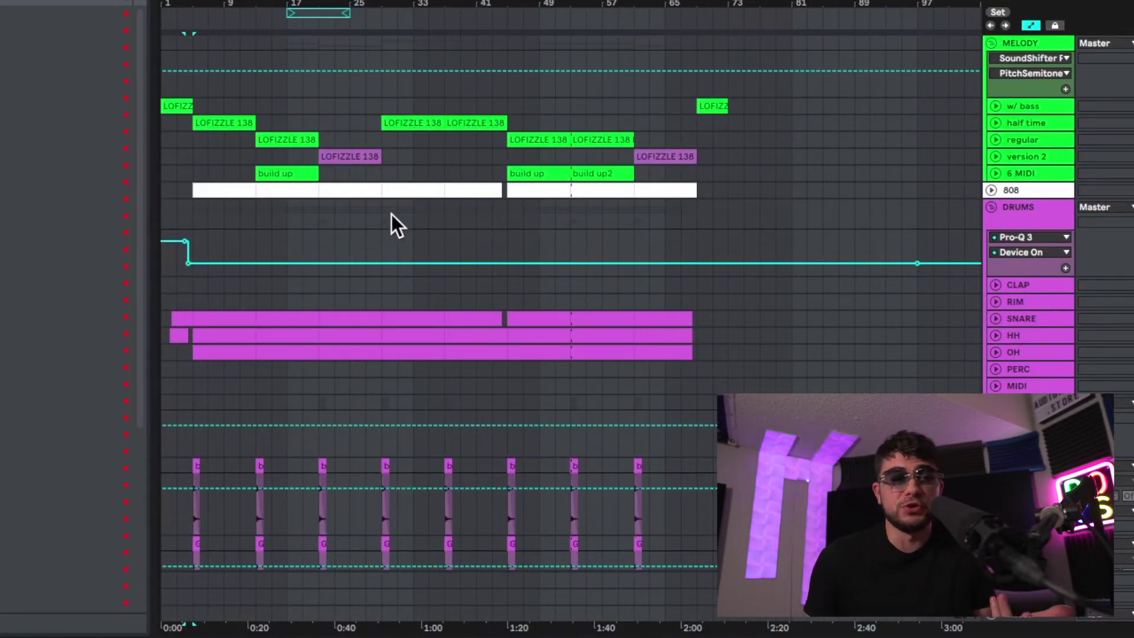
{"action": "scroll", "coordinate": [391, 213], "scroll_direction": "down", "scroll_amount": 1}
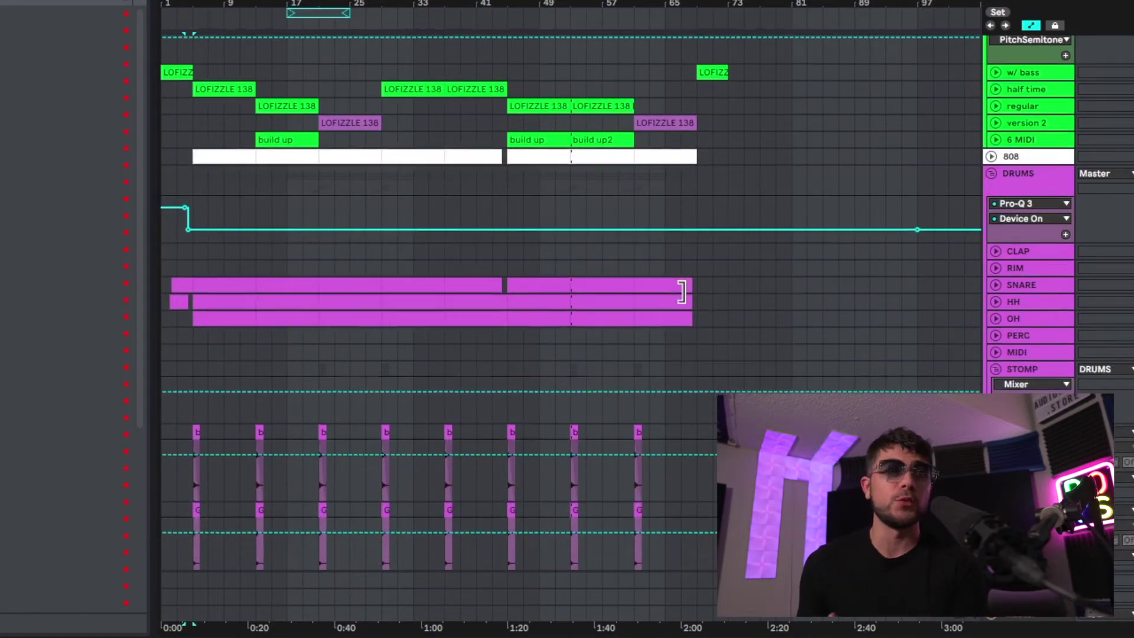
{"action": "scroll", "coordinate": [681, 296], "scroll_direction": "down", "scroll_amount": 4}
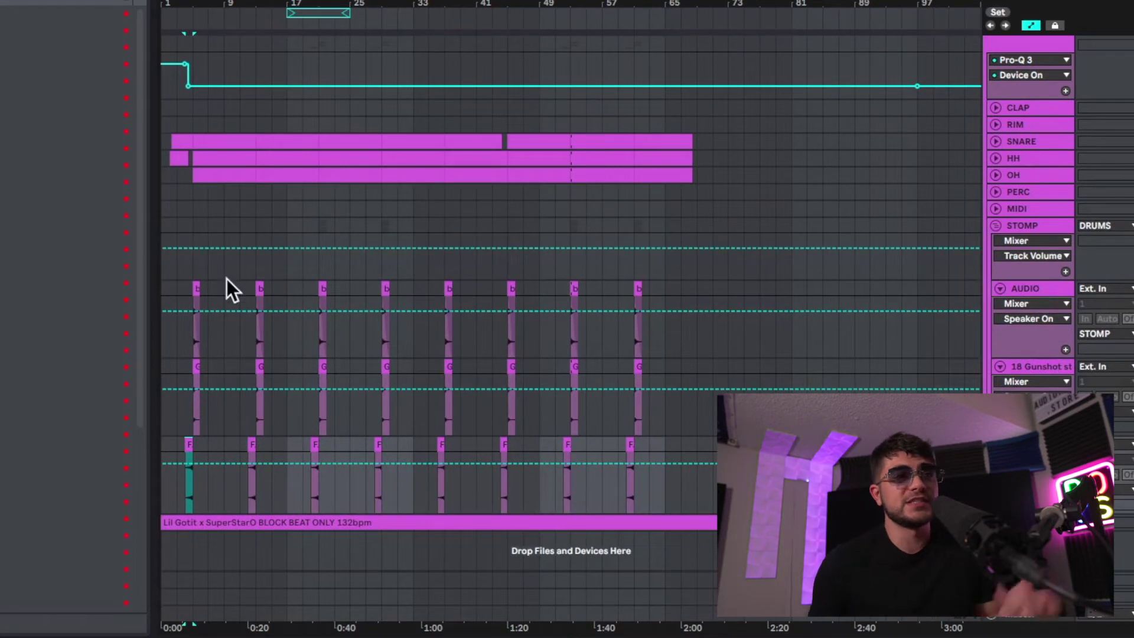
{"action": "left_click_drag", "start_coordinate": [185, 289], "coordinate": [656, 483]}
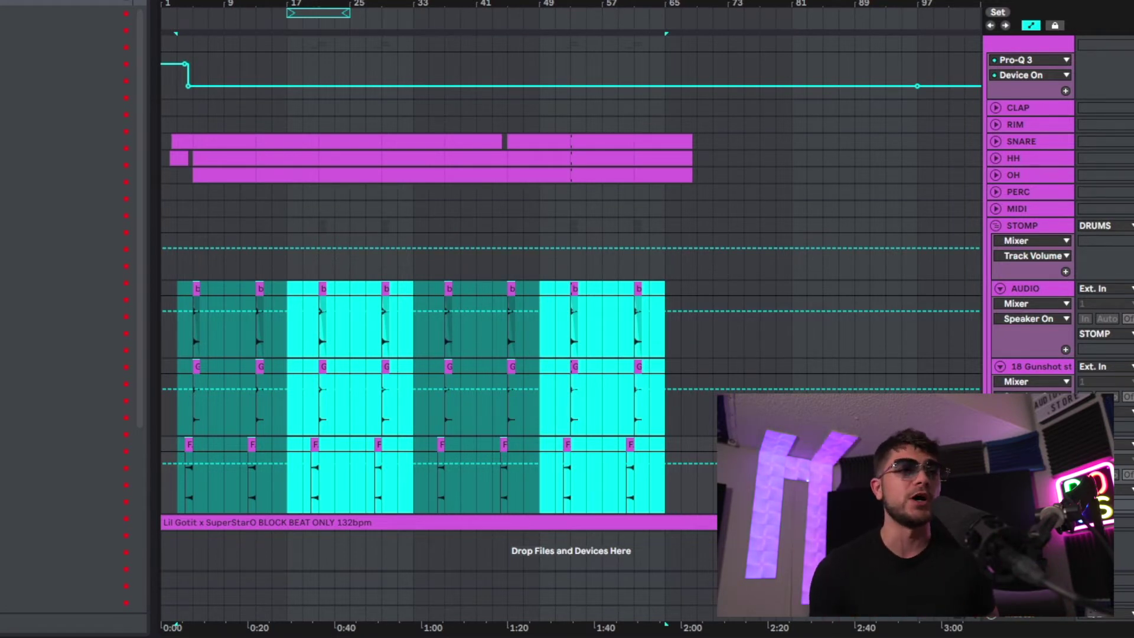
{"action": "left_click", "coordinate": [645, 445]}
{"action": "left_click_drag", "start_coordinate": [622, 449], "coordinate": [632, 448]}
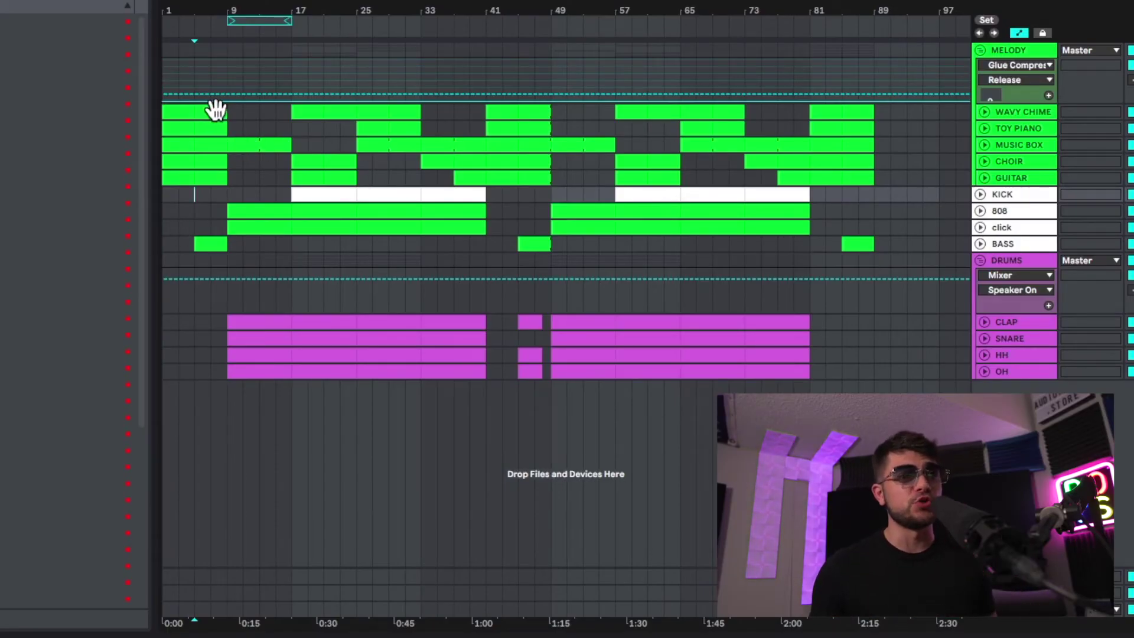
- In the SPELL CASTING project, highlight the melody clips from bar 9 onward to examine how the layers alternate between sections
{"action": "left_click_drag", "start_coordinate": [229, 112], "coordinate": [798, 187]}
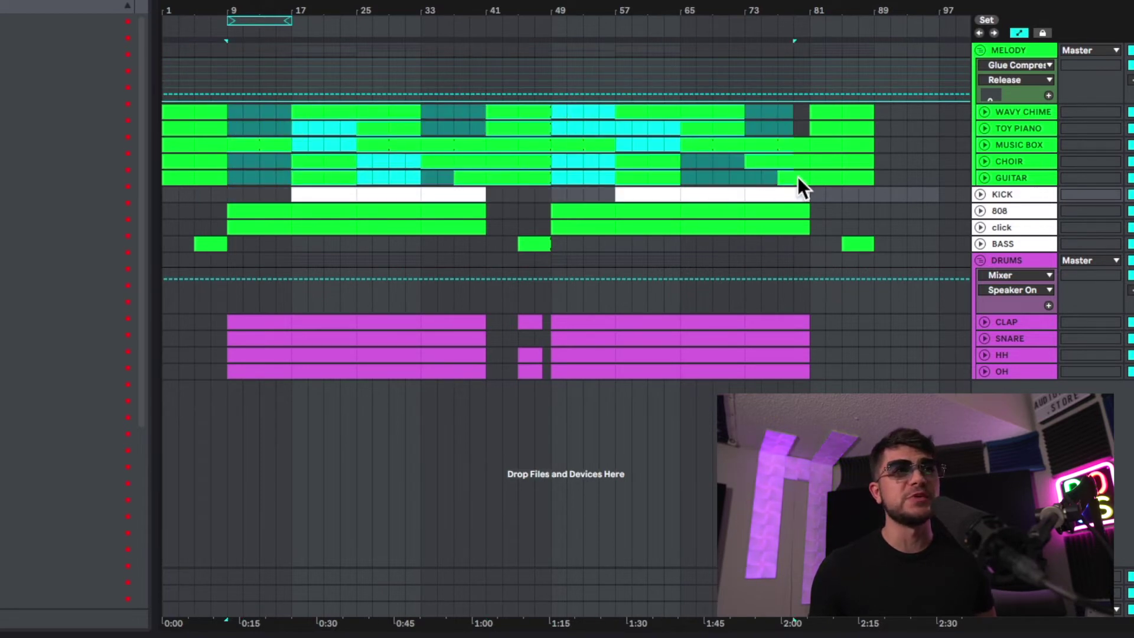
{"action": "key", "text": "Delete"}
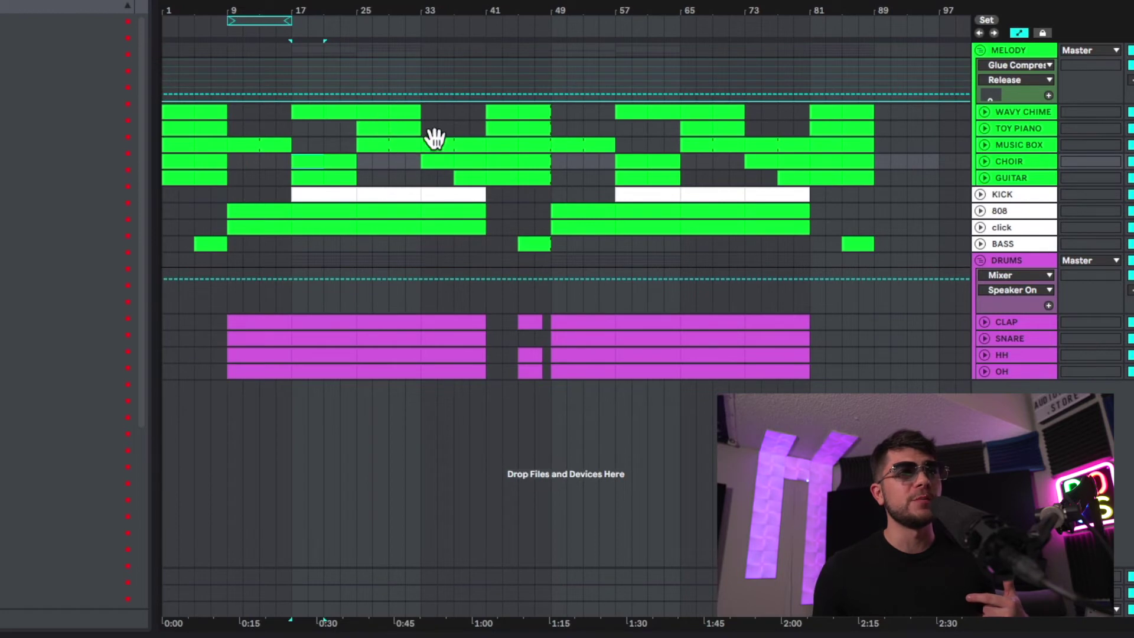
{"action": "left_click_drag", "start_coordinate": [483, 105], "coordinate": [875, 176]}
{"action": "key", "text": "Delete"}
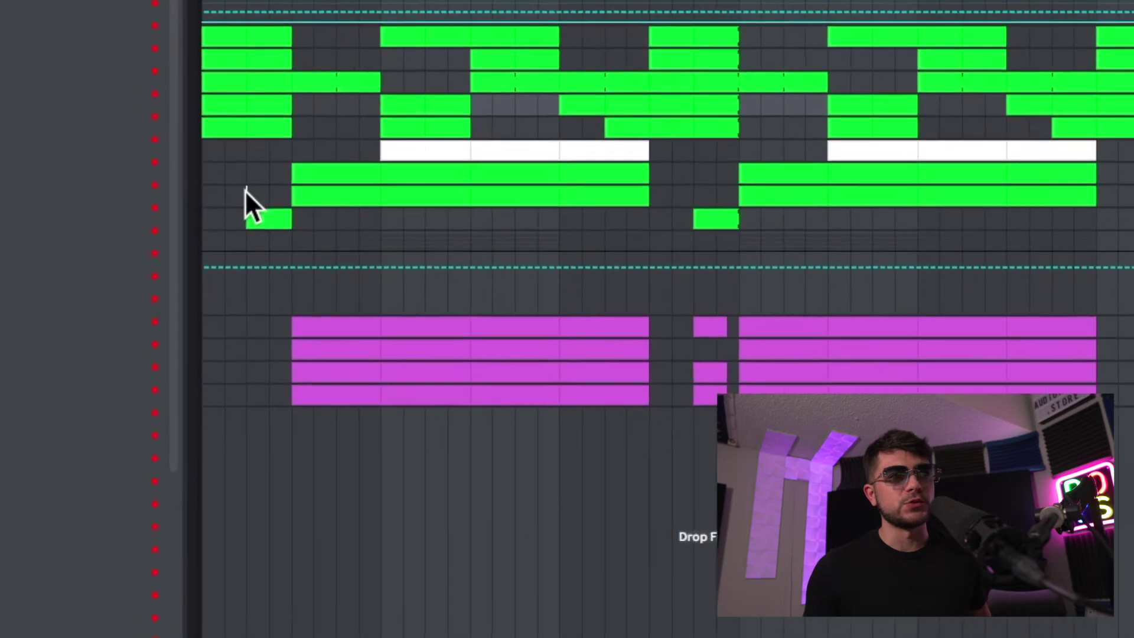
- Examine the lead-in around the bass clip at bars 5–9, and highlight the kick through open hat tracks over bars 9–17
{"action": "left_click_drag", "start_coordinate": [194, 225], "coordinate": [214, 245]}
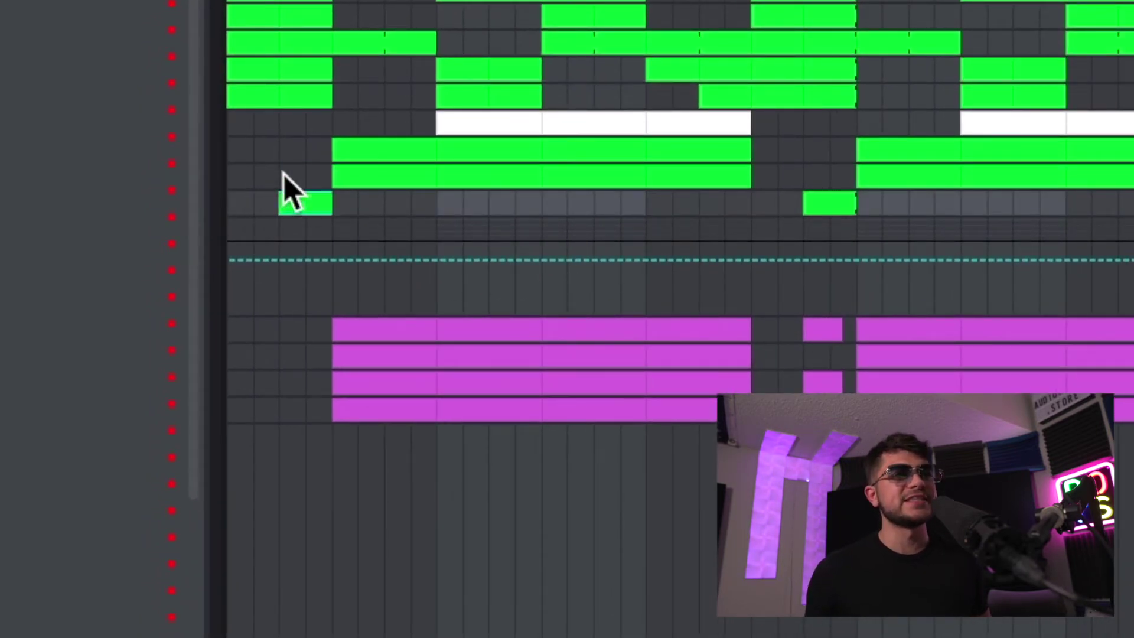
{"action": "mouse_move", "coordinate": [321, 214]}
{"action": "left_mouse_down"}
{"action": "mouse_move", "coordinate": [333, 215]}
{"action": "mouse_move", "coordinate": [323, 204]}
{"action": "left_mouse_up"}
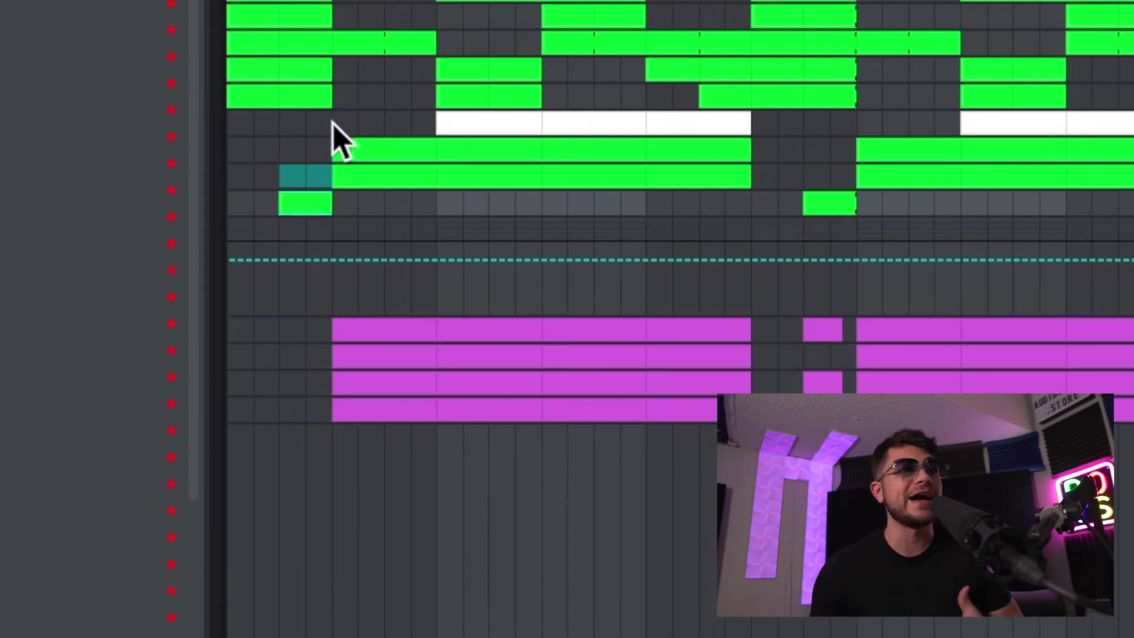
{"action": "left_click_drag", "start_coordinate": [335, 115], "coordinate": [436, 423]}
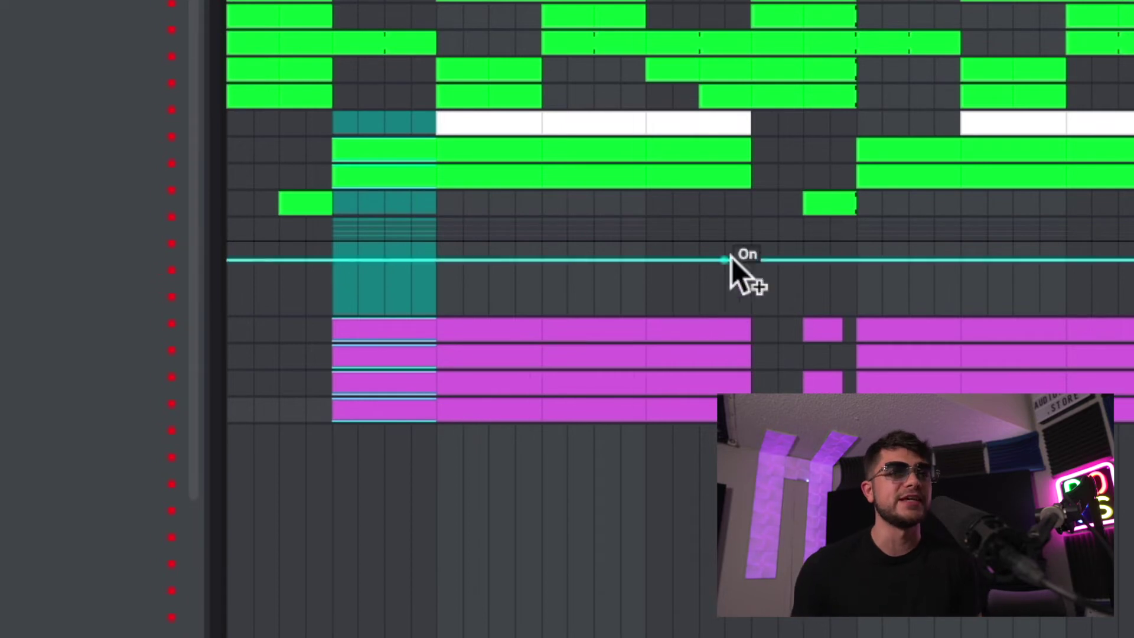
- Highlight the break starting at bar 41, play it, and inspect its bass and drum clips from bar 45
{"action": "left_click_drag", "start_coordinate": [752, 122], "coordinate": [843, 426]}
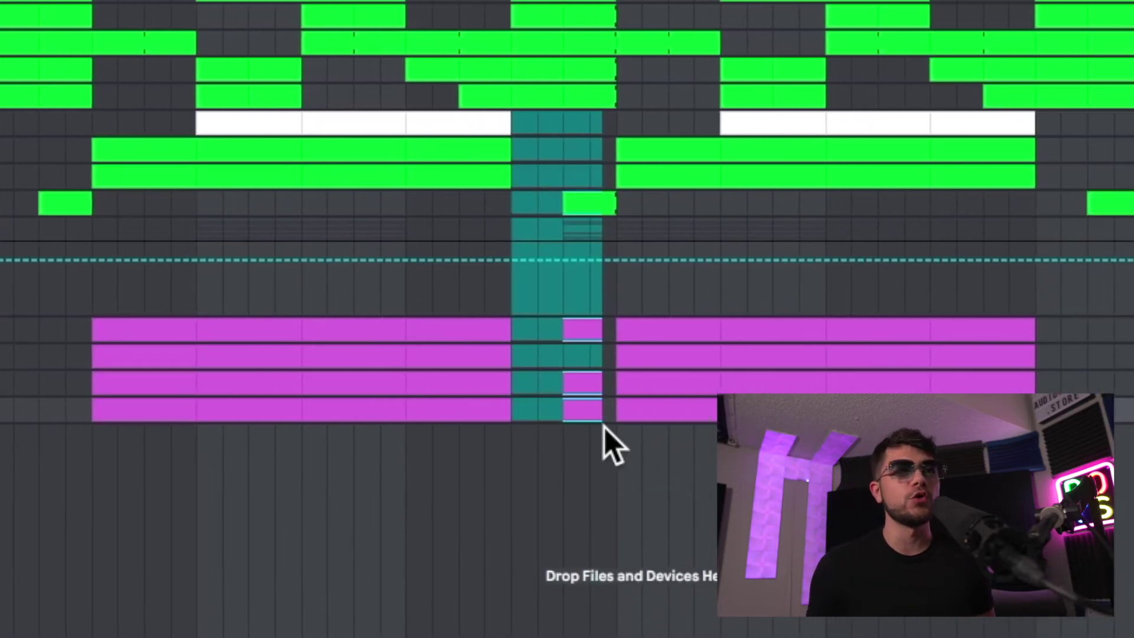
{"action": "left_click", "coordinate": [571, 198]}
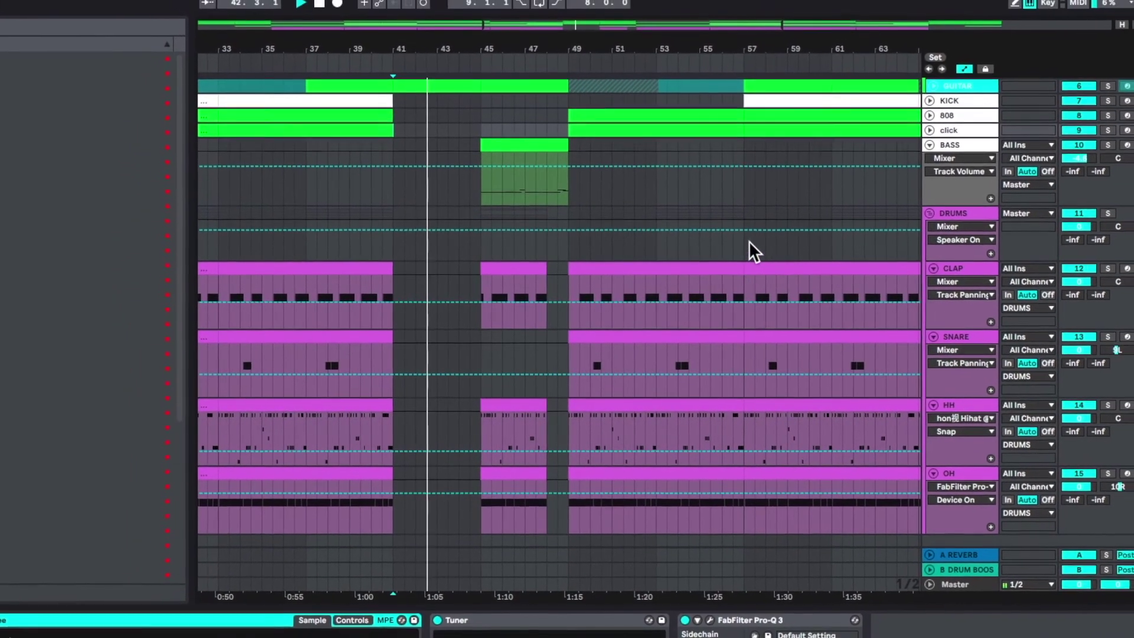
{"action": "scroll", "coordinate": [709, 254], "scroll_direction": "down", "scroll_amount": 1}
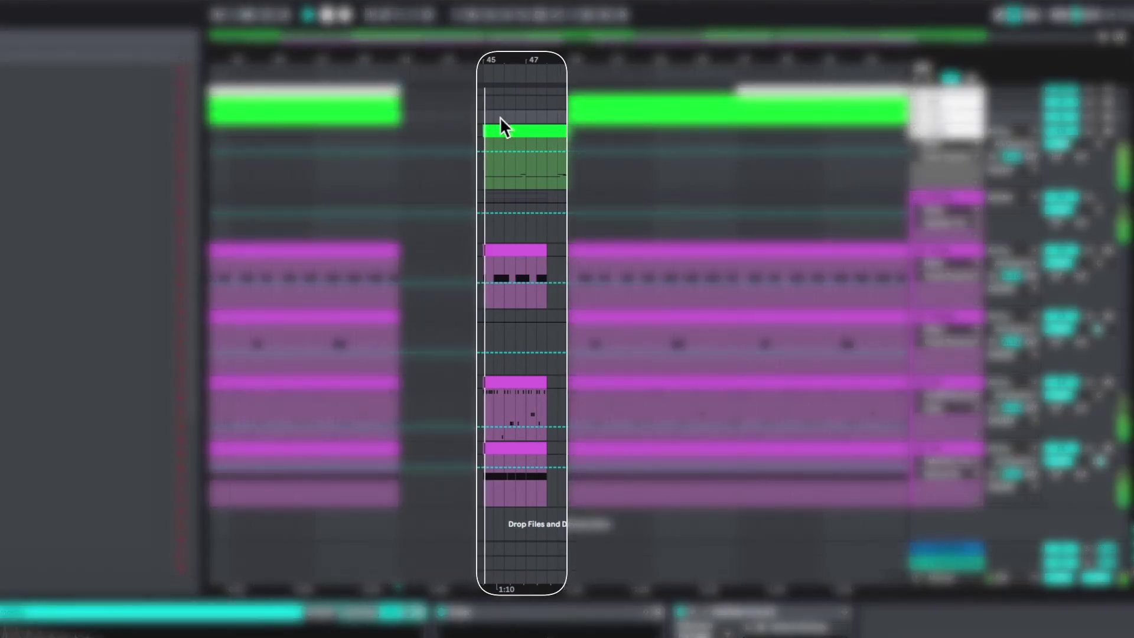
{"action": "left_click", "coordinate": [490, 131]}
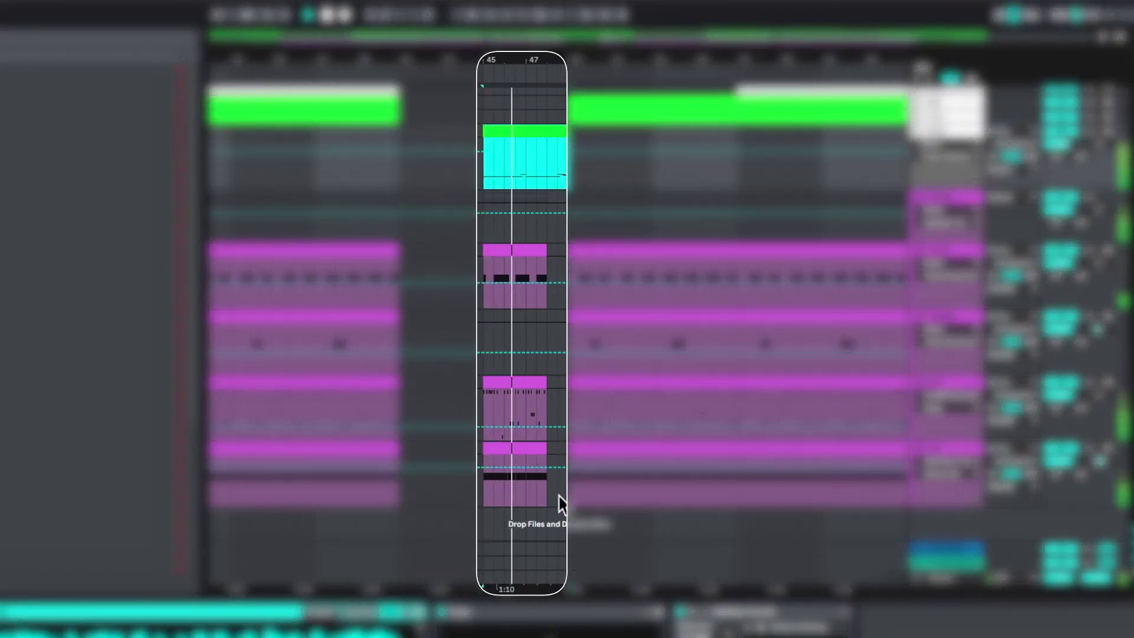
{"action": "mouse_move", "coordinate": [471, 242]}
{"action": "left_mouse_down"}
{"action": "mouse_move", "coordinate": [544, 407]}
{"action": "mouse_move", "coordinate": [562, 500]}
{"action": "left_mouse_up"}
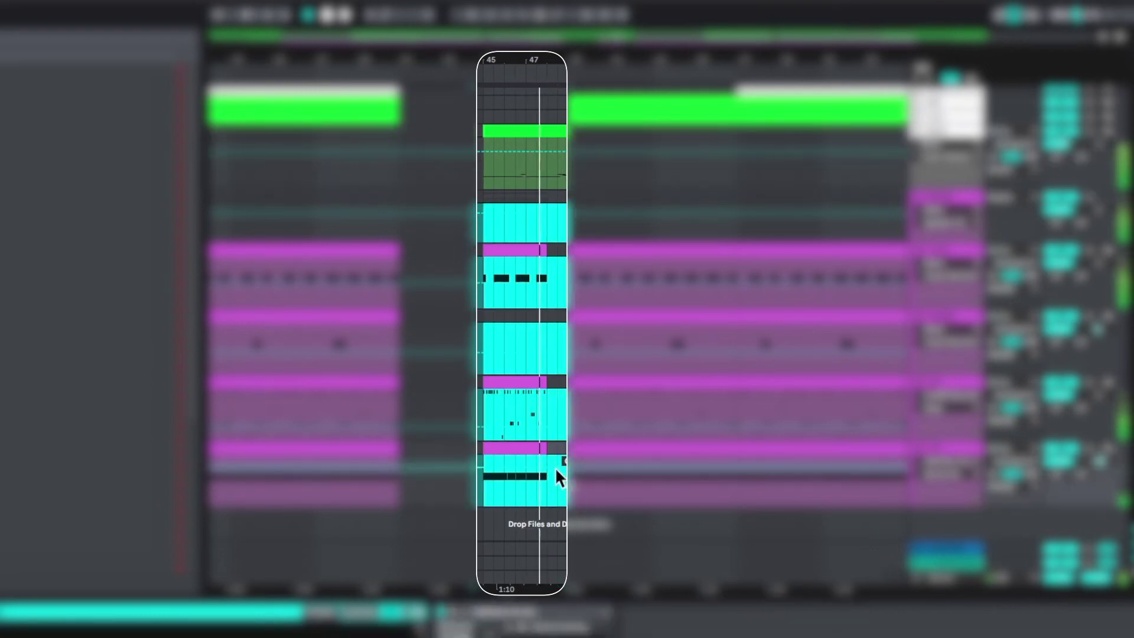
{"action": "left_click", "coordinate": [549, 445]}
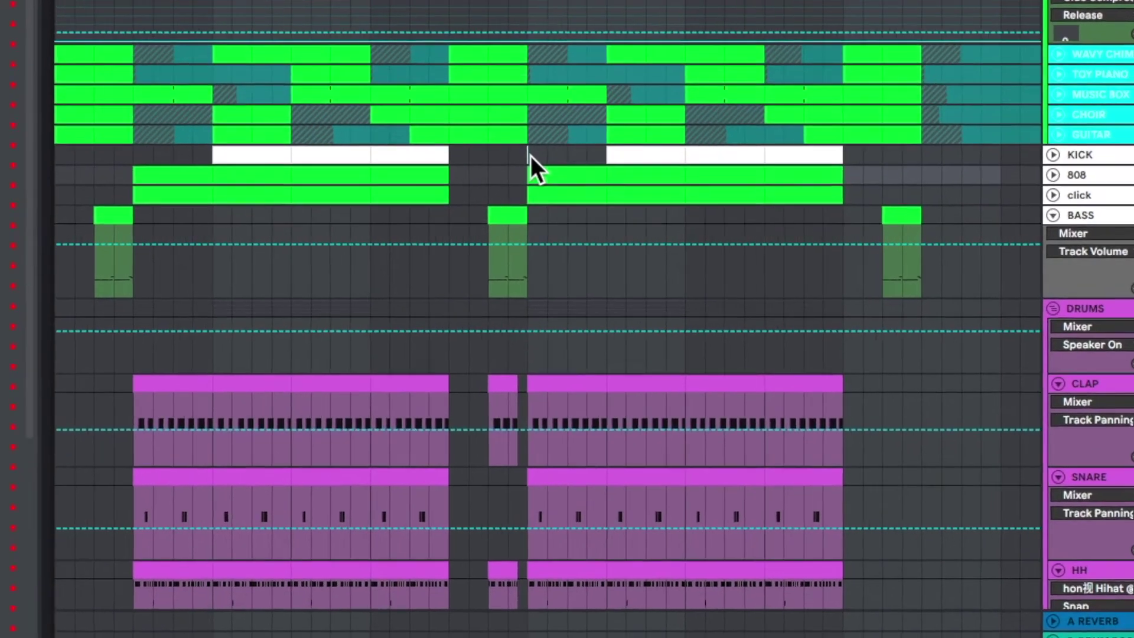
- Highlight the kick through bass tracks over bars 49–57 and play from about bar 53 toward the kick's entry
{"action": "left_click_drag", "start_coordinate": [531, 155], "coordinate": [604, 202]}
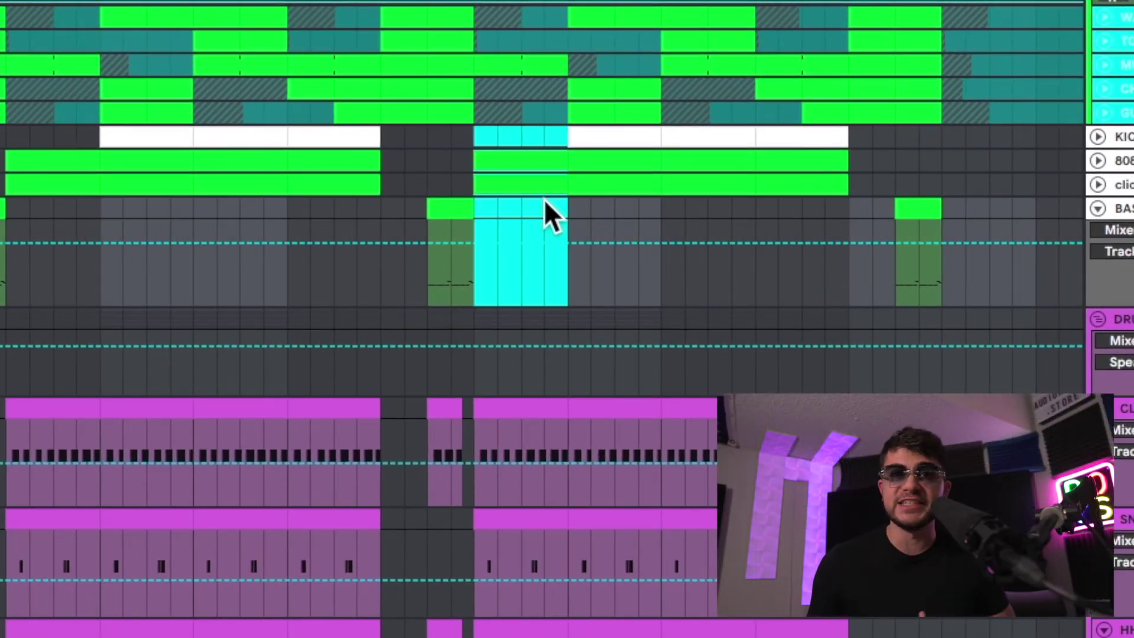
{"action": "key", "text": "Delete"}
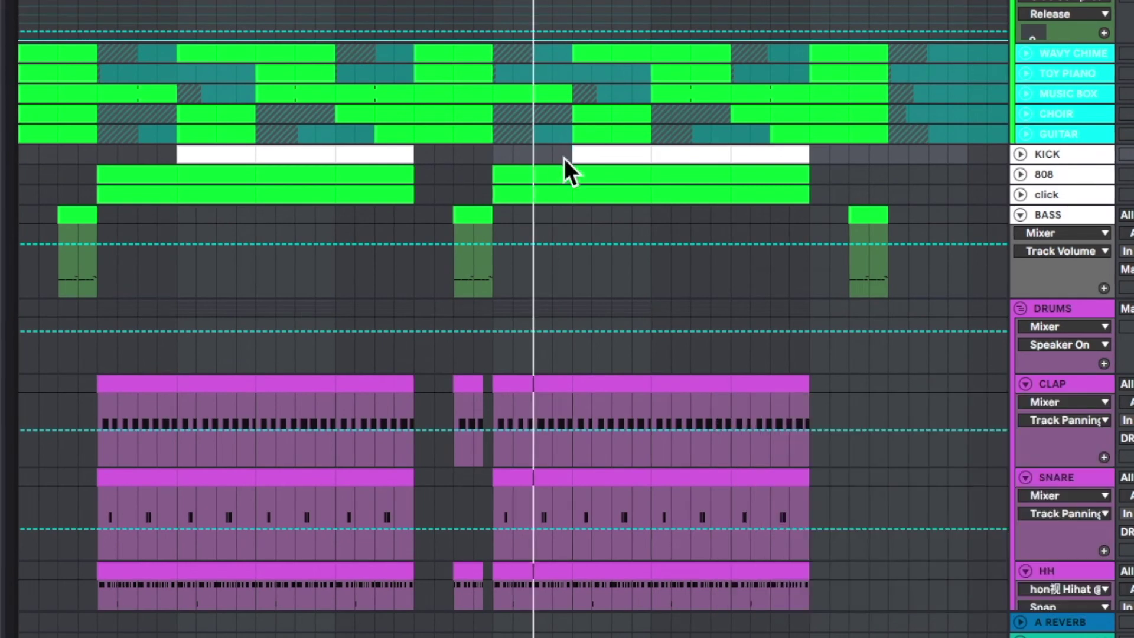
{"action": "scroll", "coordinate": [564, 168], "scroll_direction": "down", "scroll_amount": 1}
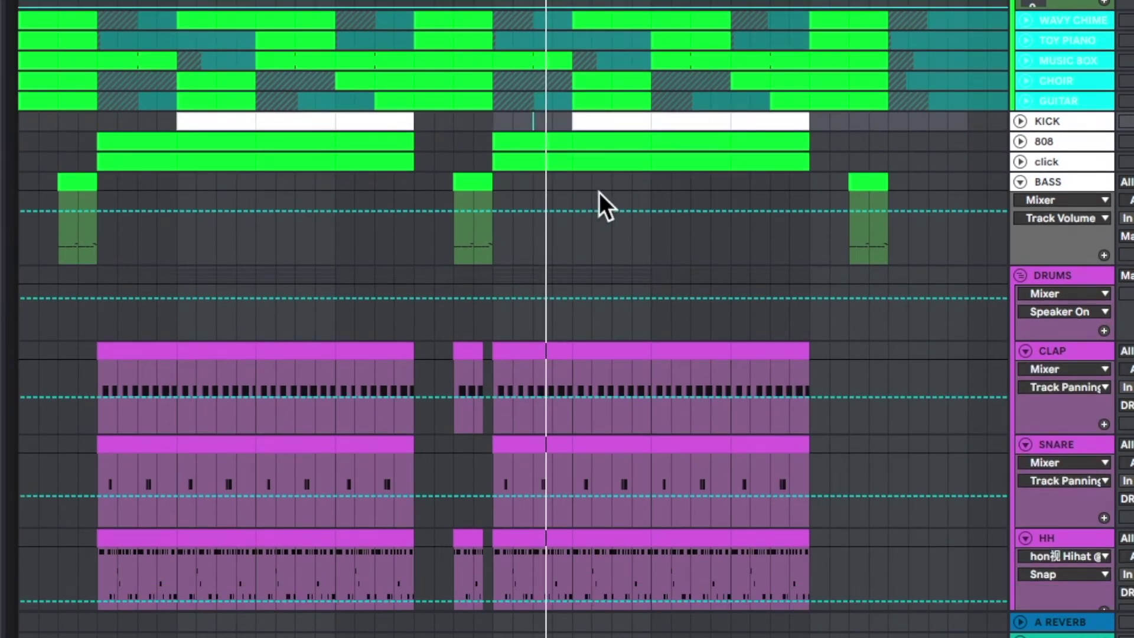
- Unfold the KICK and 808 tracks and examine their note patterns closely from bar 57 during playback
{"action": "left_click", "coordinate": [1022, 122]}
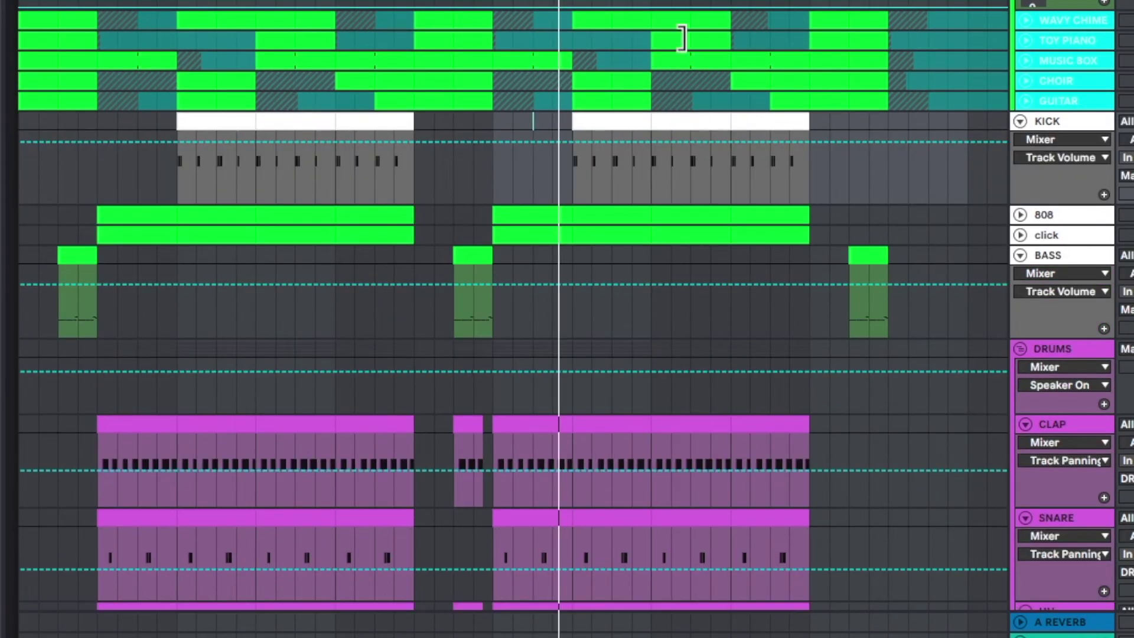
{"action": "left_click", "coordinate": [1021, 215]}
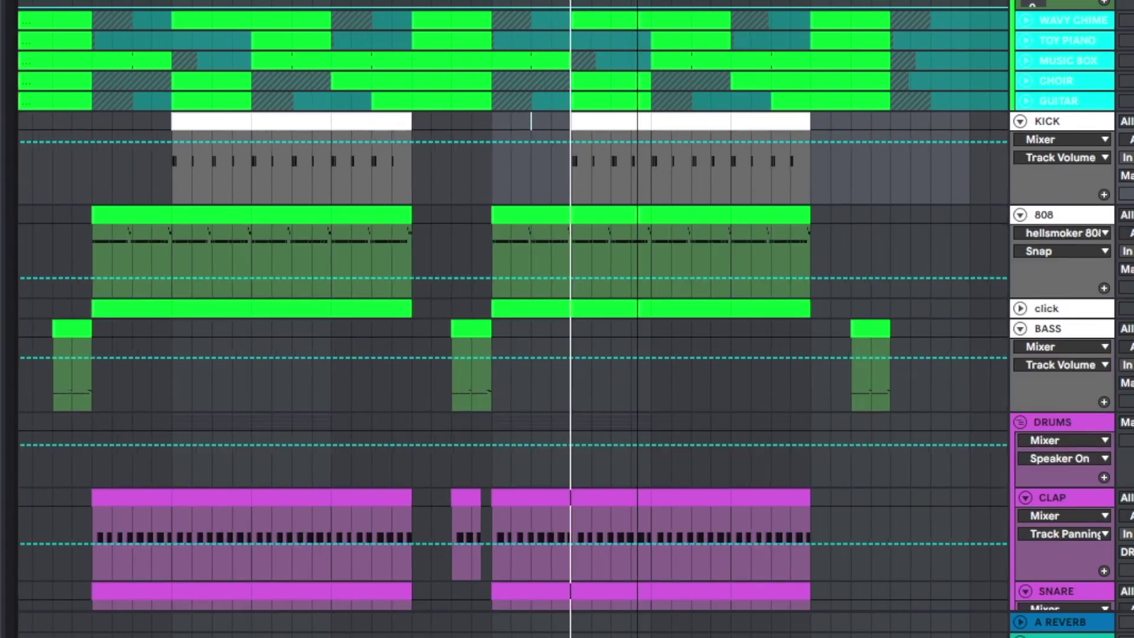
{"action": "key", "text": "plus"}
{"action": "key", "text": "plus"}
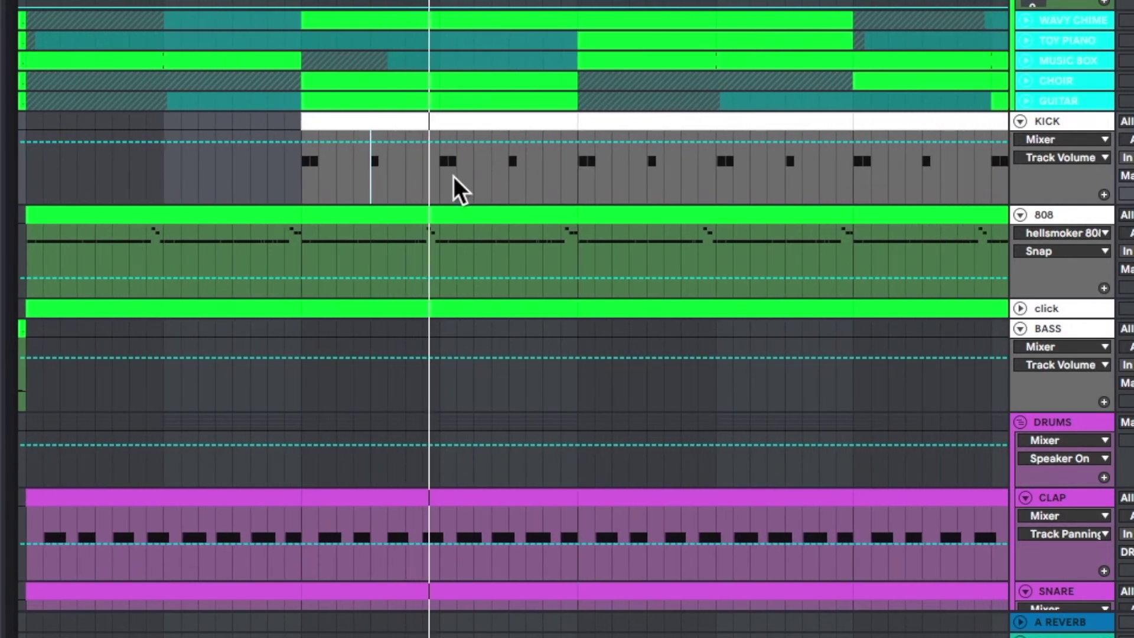
{"action": "left_click", "coordinate": [509, 195]}
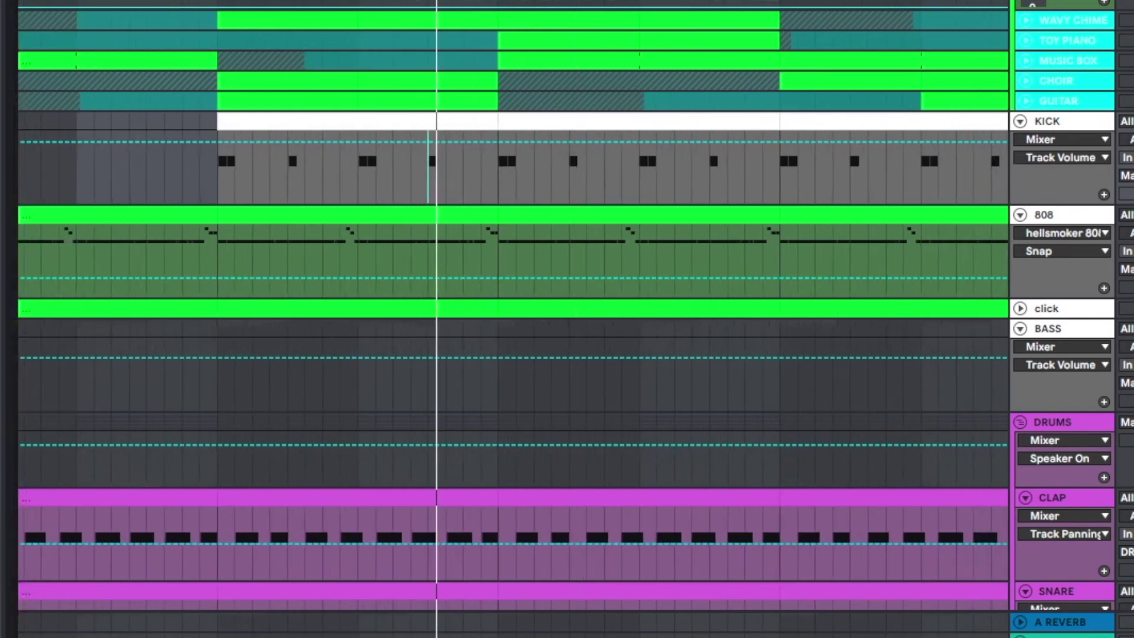